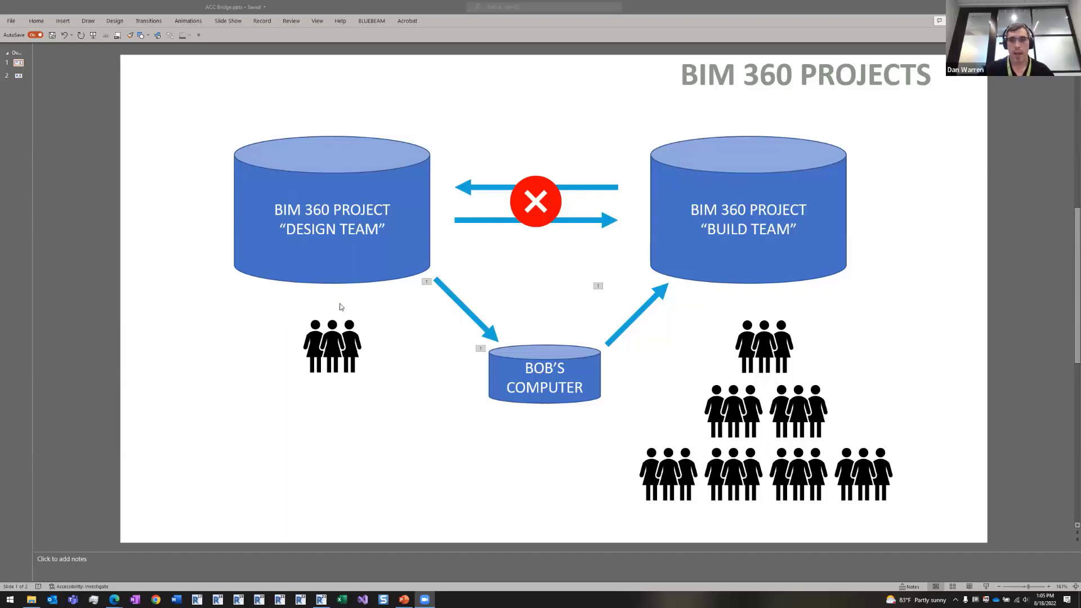
- Show the ACC projects with Build slide, then bring the Construction Cloud Members pages forward
click(19, 77)
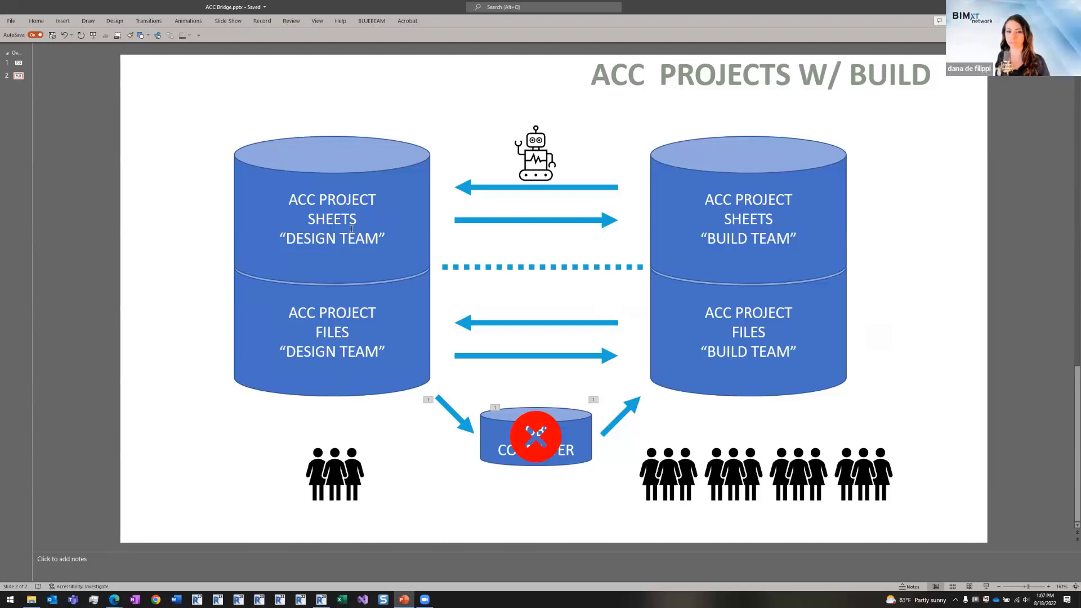
click(113, 599)
click(101, 571)
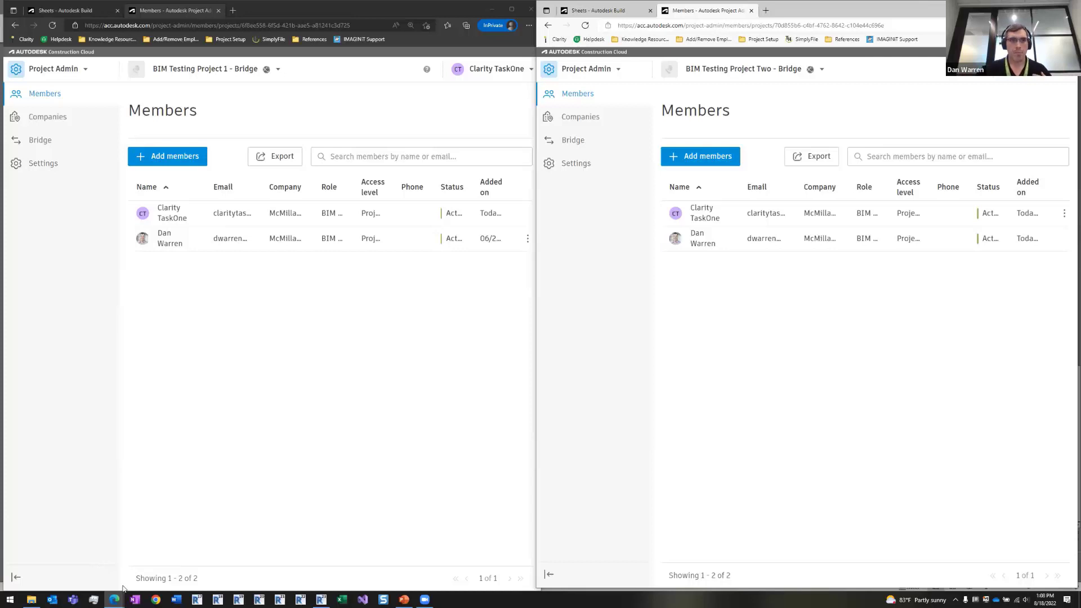
- Compare both projects' two-member Members lists, then open Project 1's Bridge page
click(239, 337)
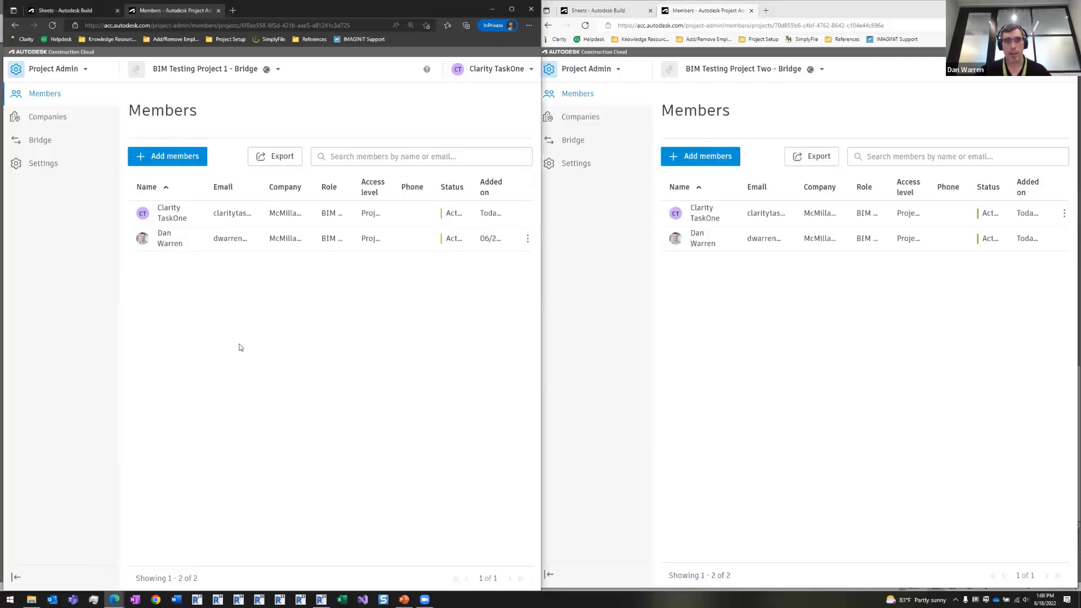
click(786, 348)
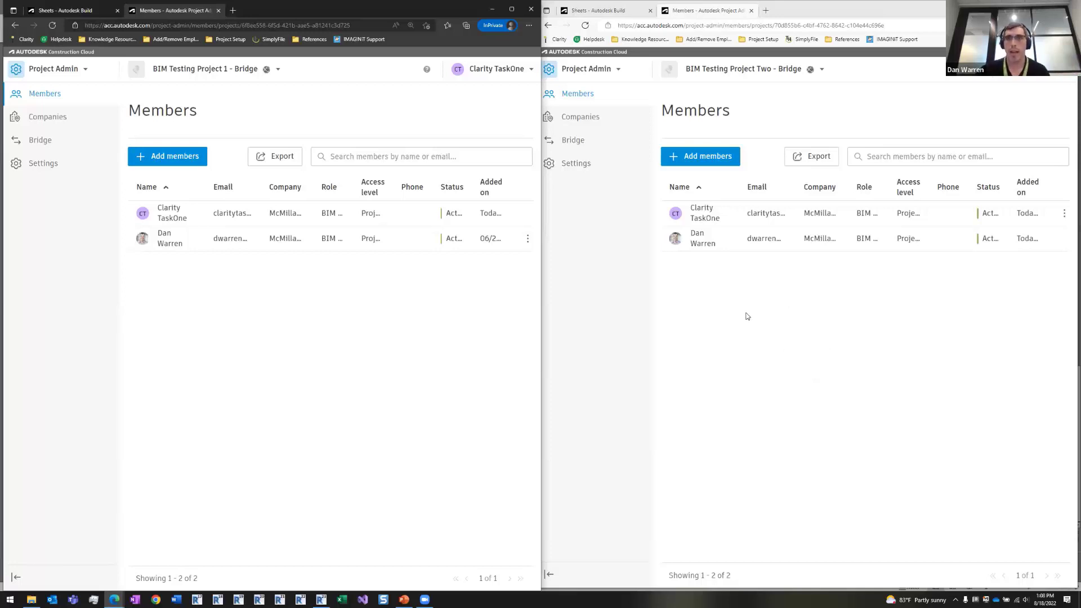
click(218, 71)
click(766, 75)
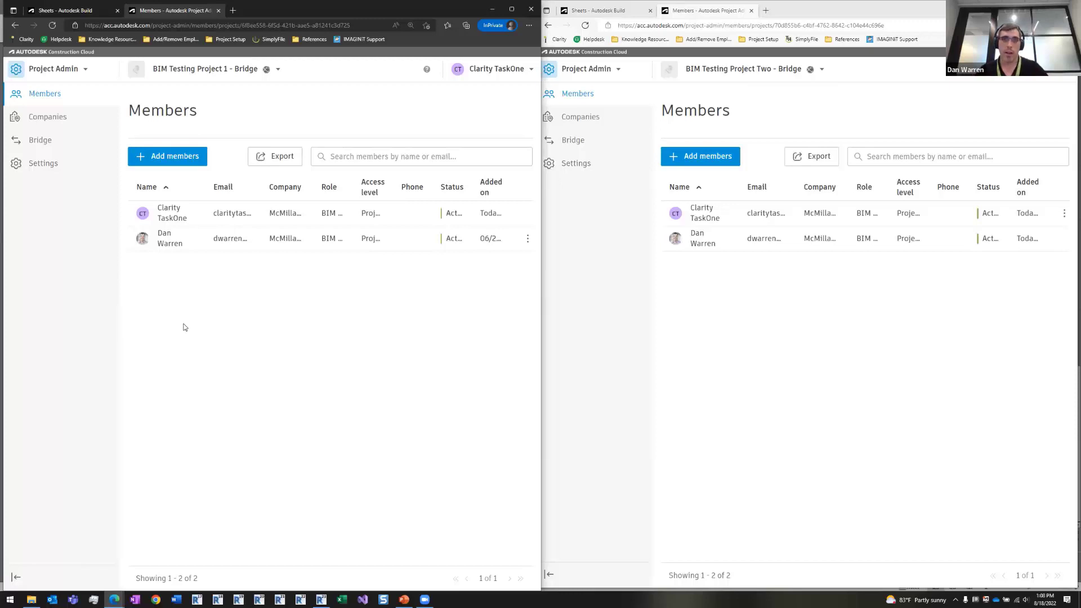
click(45, 144)
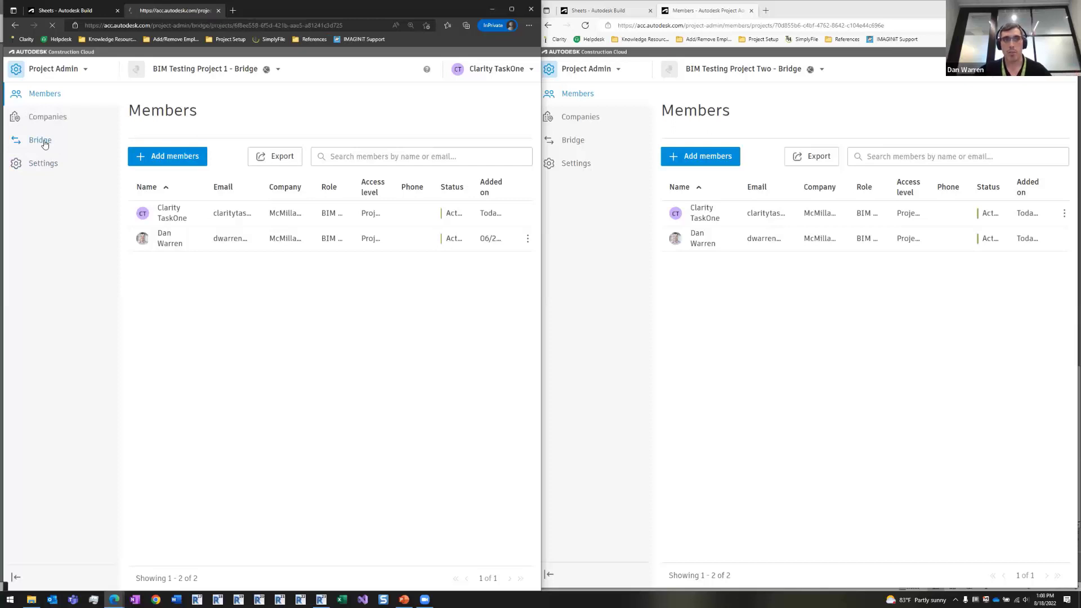
- Show Project 1's Bridged projects, listing BIM Testing Project Two with 2 admins
click(321, 147)
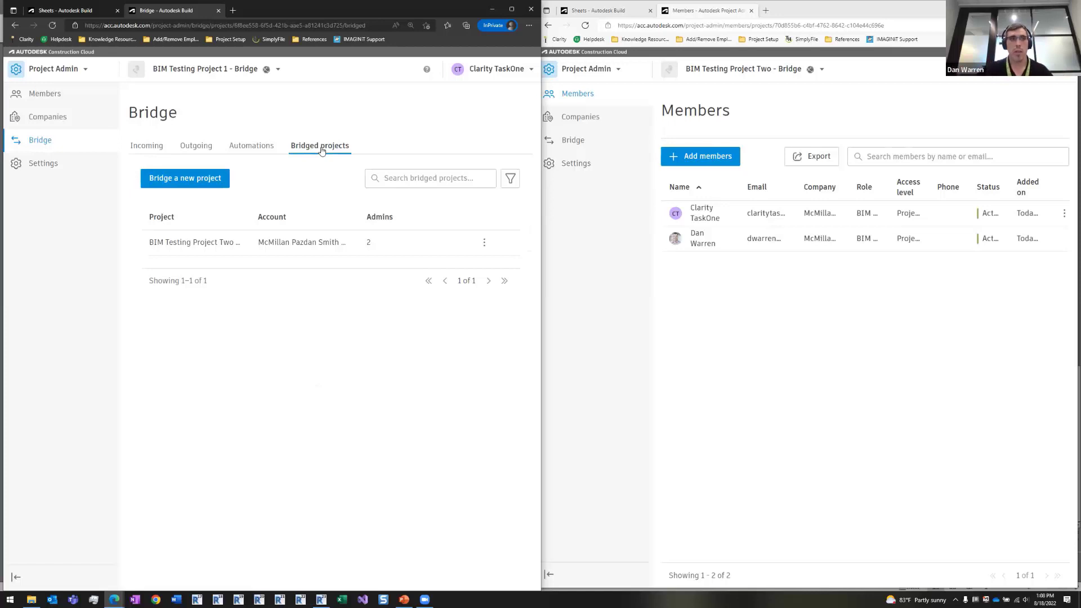
- Send a new bridge invitation to the invitee's e-mail with the message 'i wanna bridge'
click(206, 180)
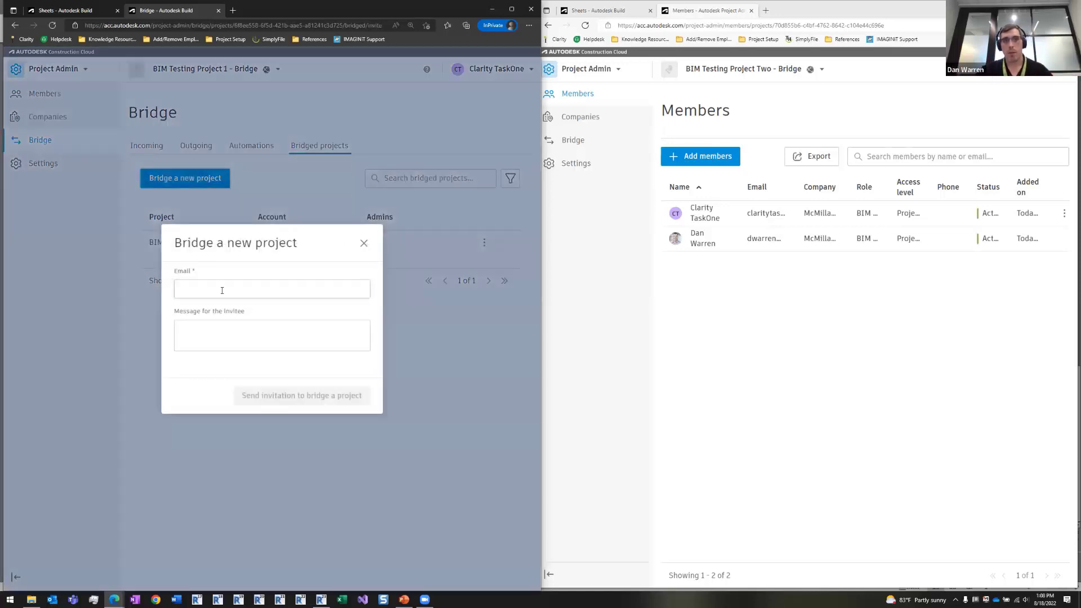
click(222, 290)
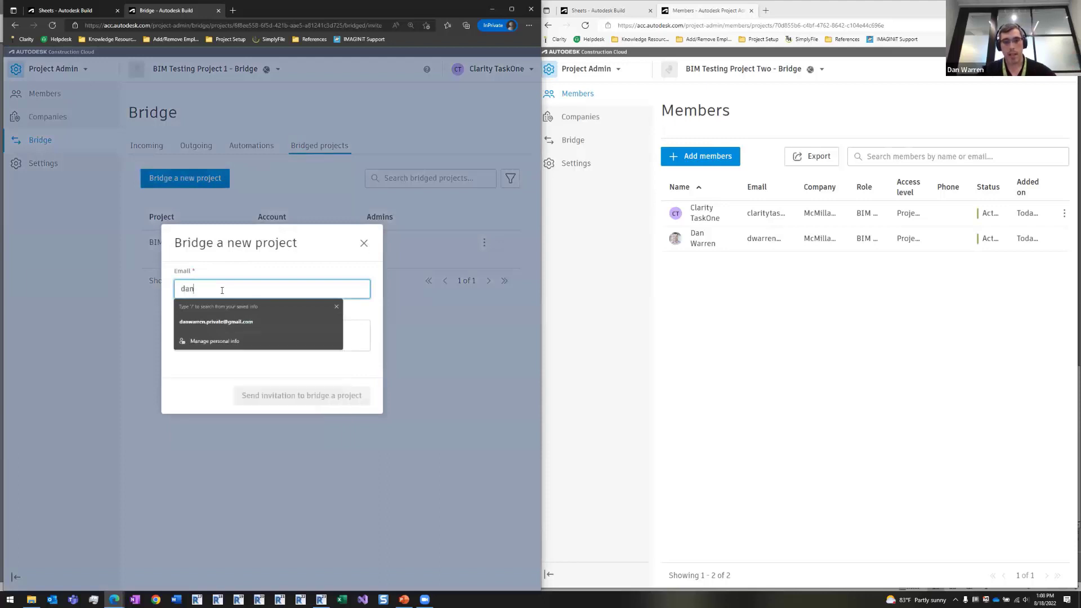
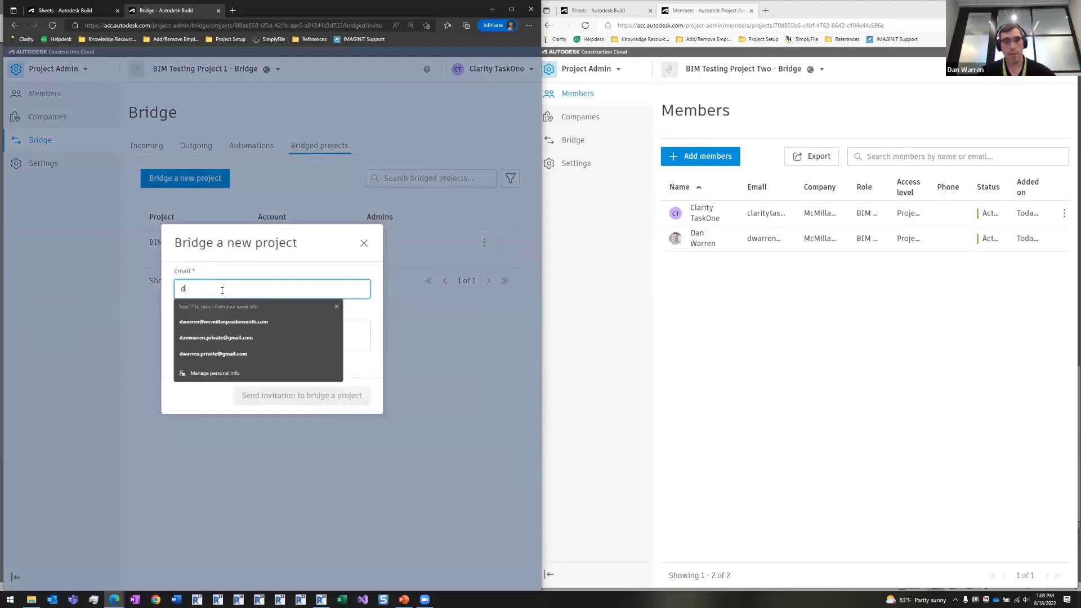
click(253, 322)
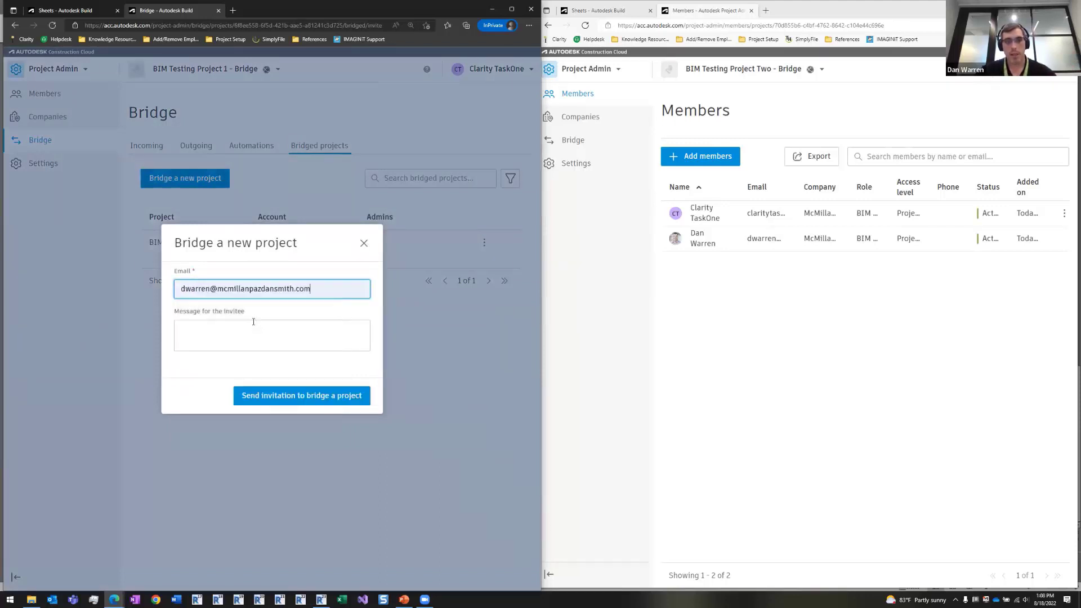
click(254, 330)
text(i wanna bridge)
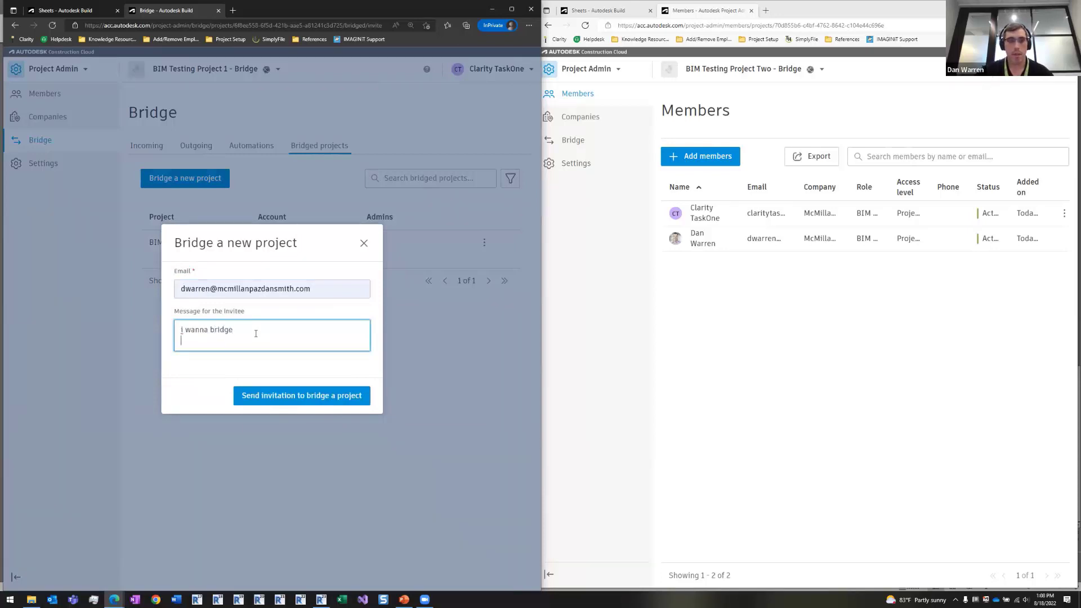
click(314, 393)
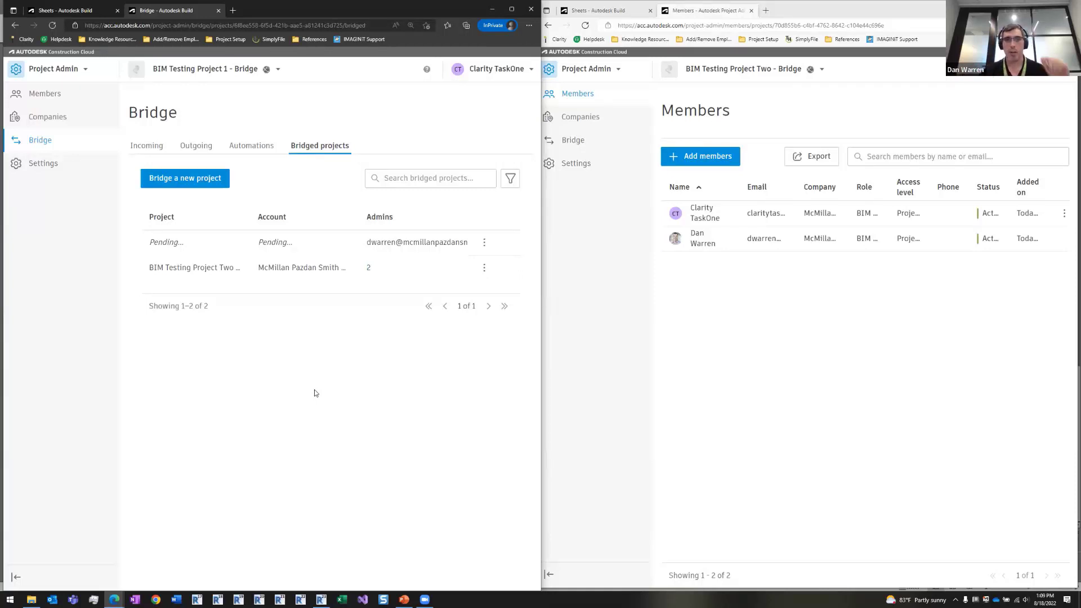
- Bring the Project Two window forward and return Project 1's window to its Members page
click(181, 78)
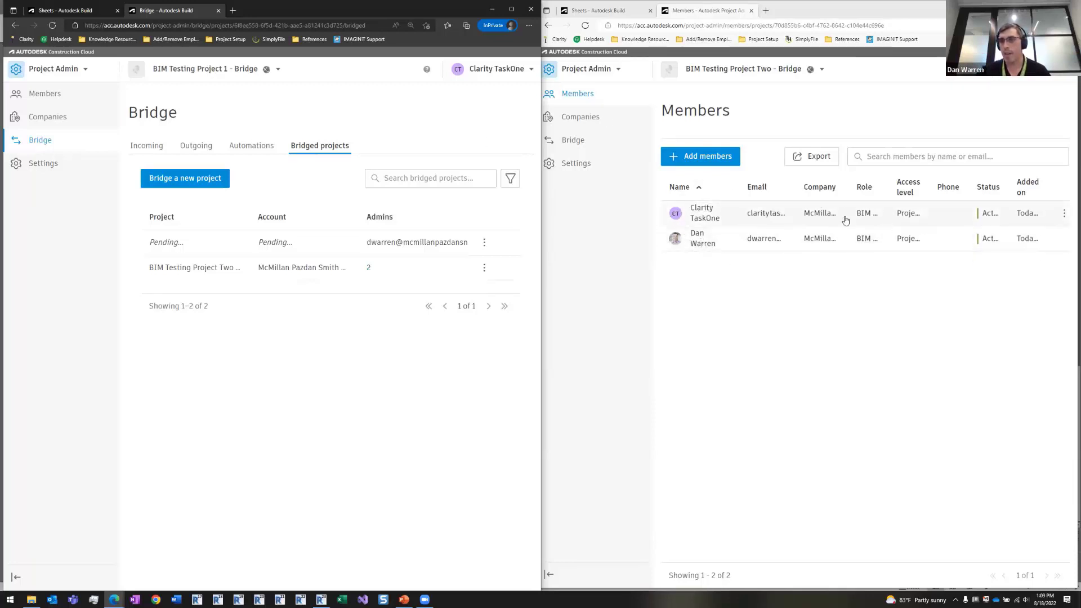
click(892, 369)
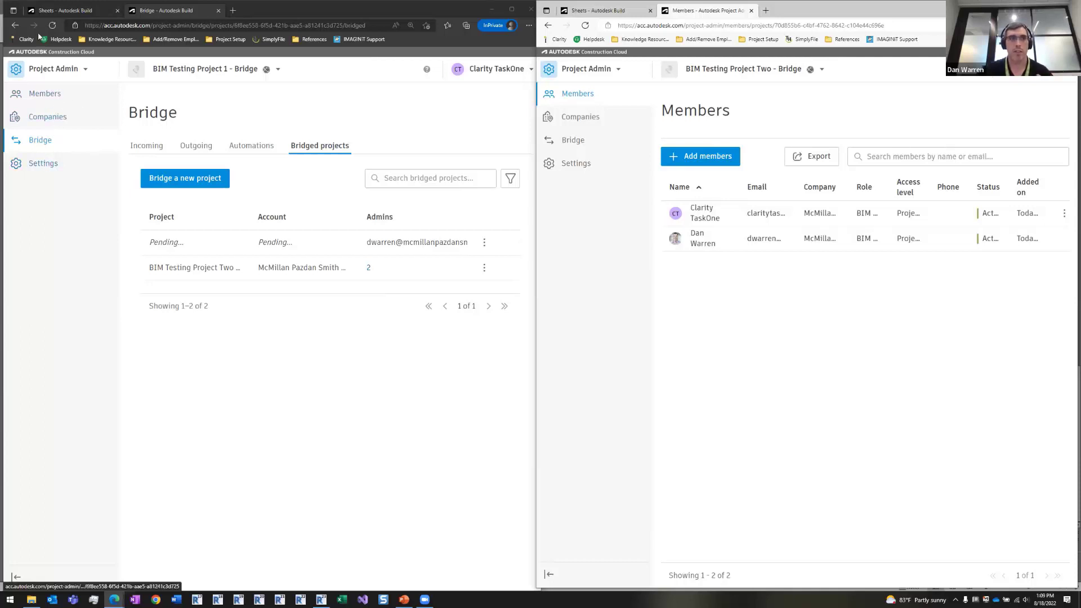
click(15, 25)
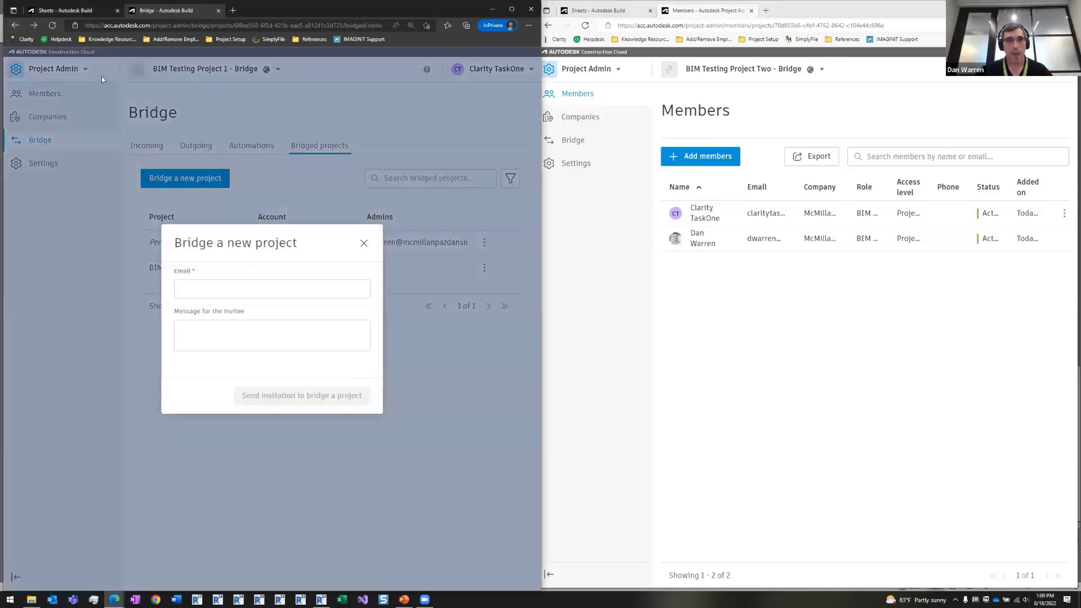
click(15, 25)
click(15, 25)
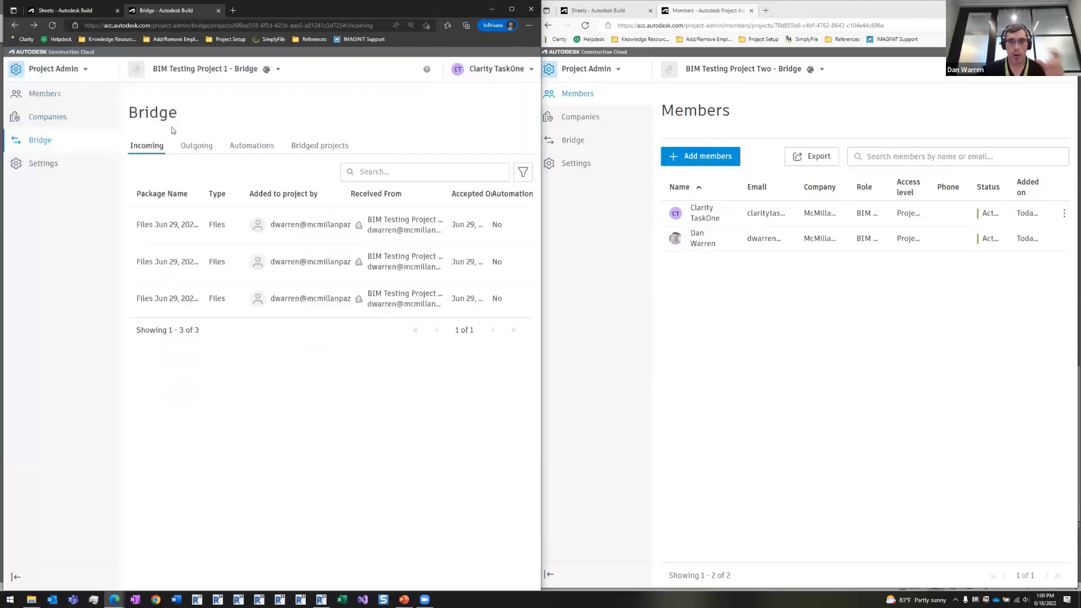
click(15, 25)
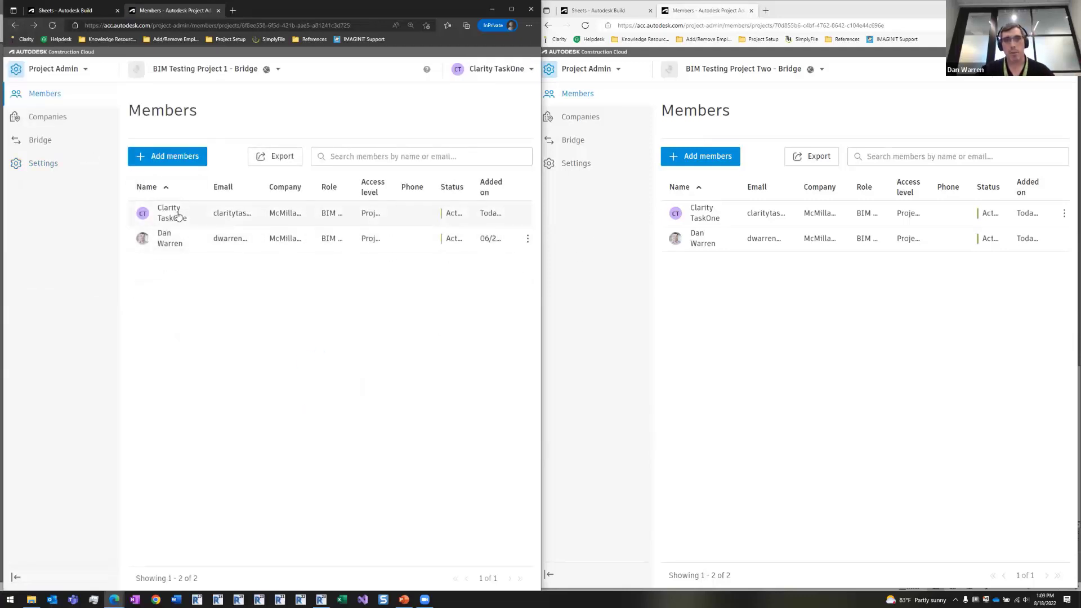
- Open a project member's details panel showing company, role and access level
click(178, 213)
click(527, 238)
click(442, 237)
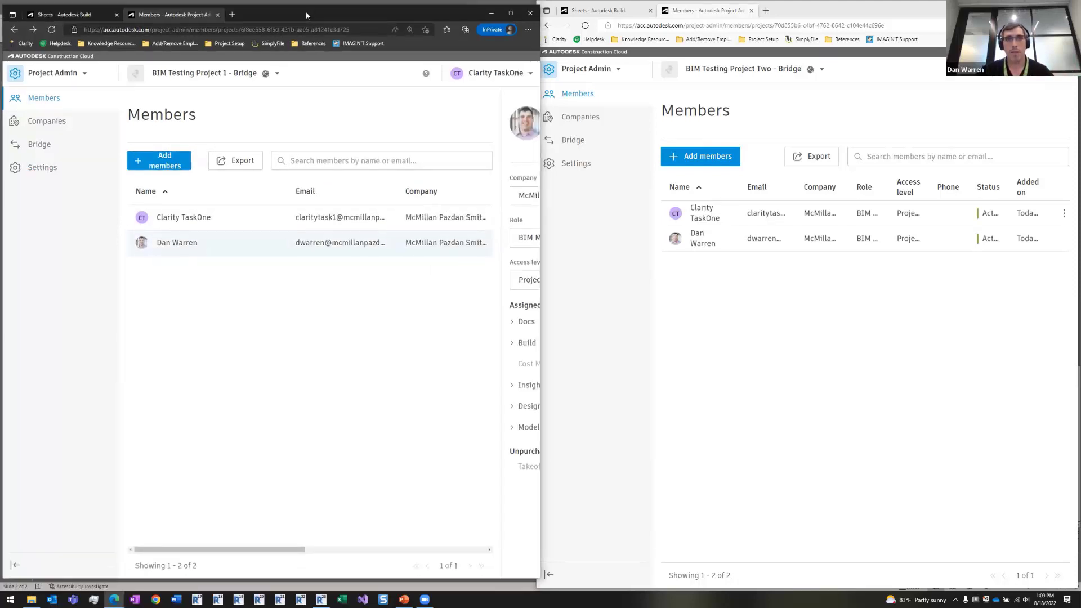
- Review the member's access-level choices full screen, then show Project 1's nine sheets on the left half
key(super+Up)
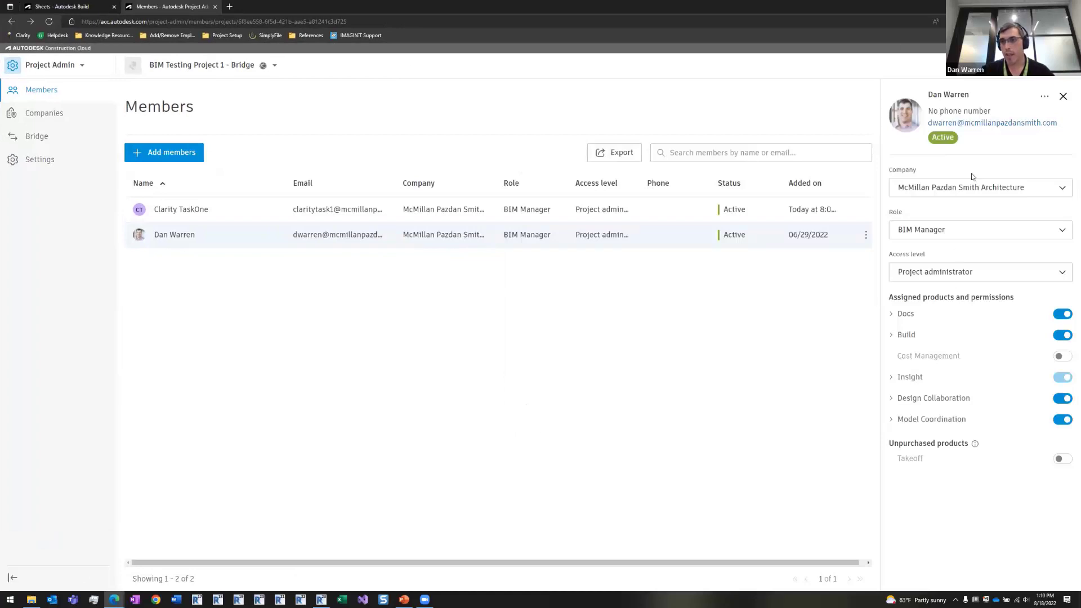
click(952, 275)
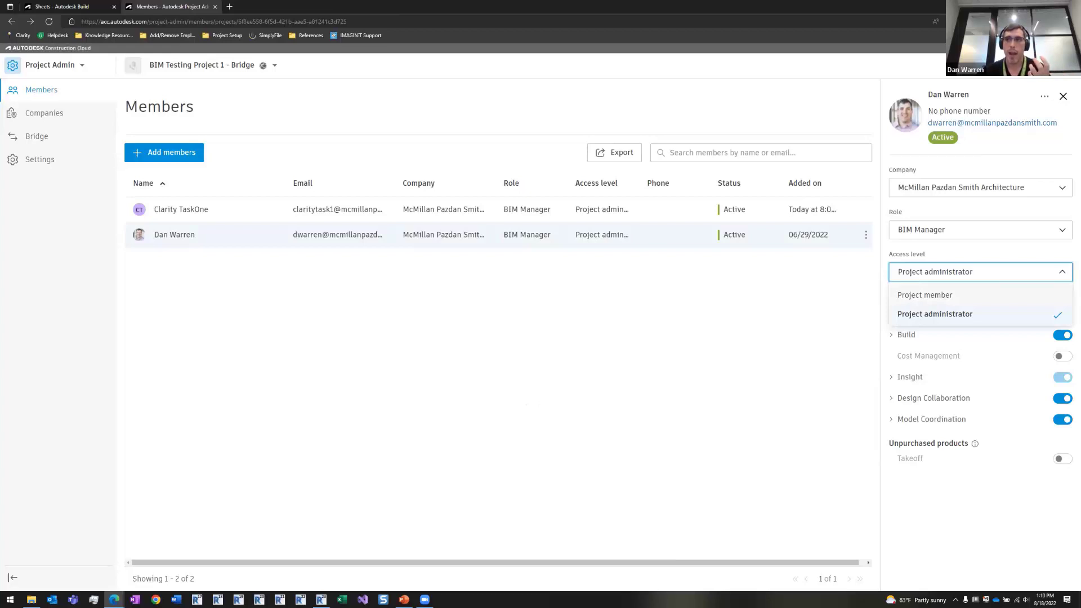
key(super+Left)
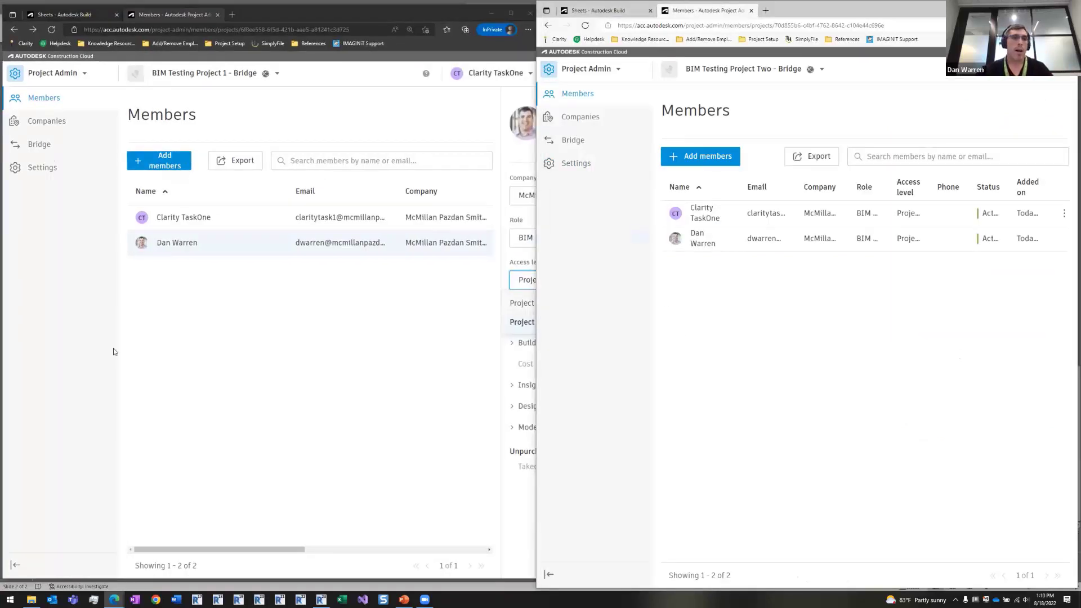
click(56, 15)
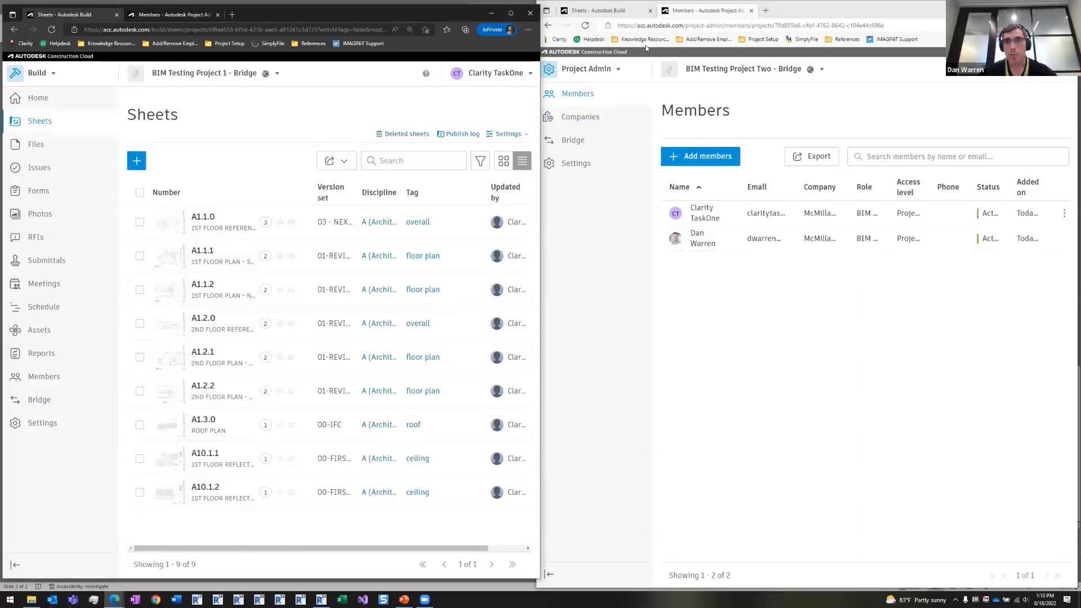
- Show Project Two's 7-sheet Sheets list beside Project 1's nine-sheet list
click(846, 10)
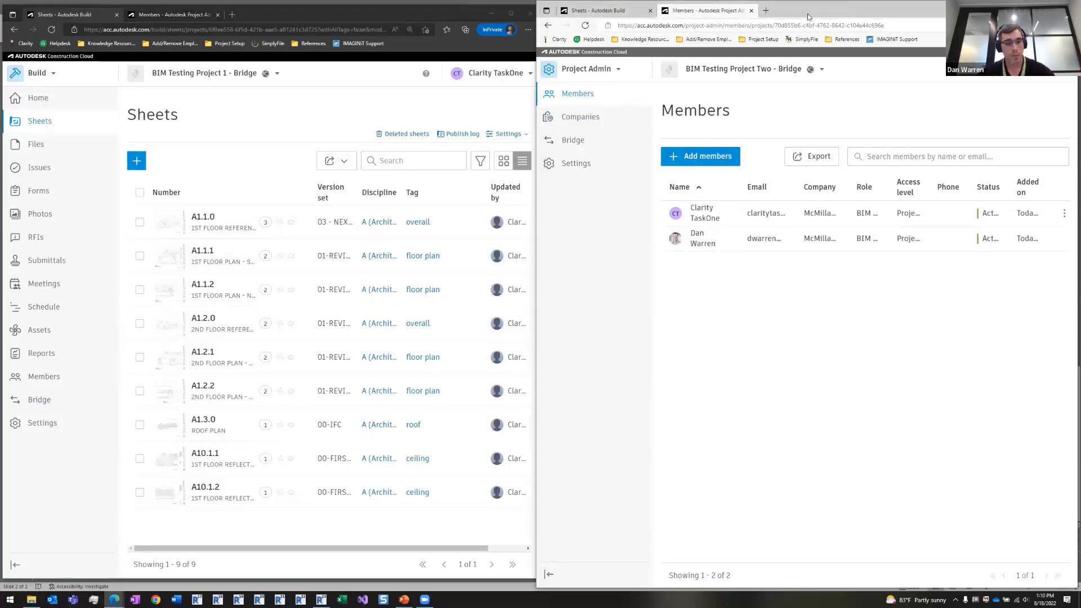
click(600, 10)
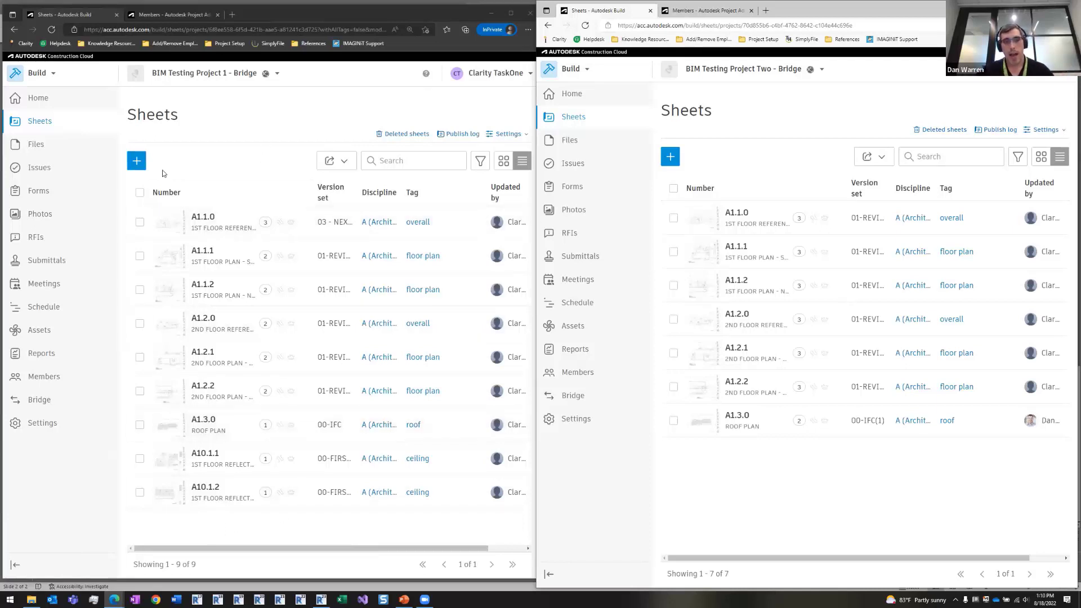
click(141, 164)
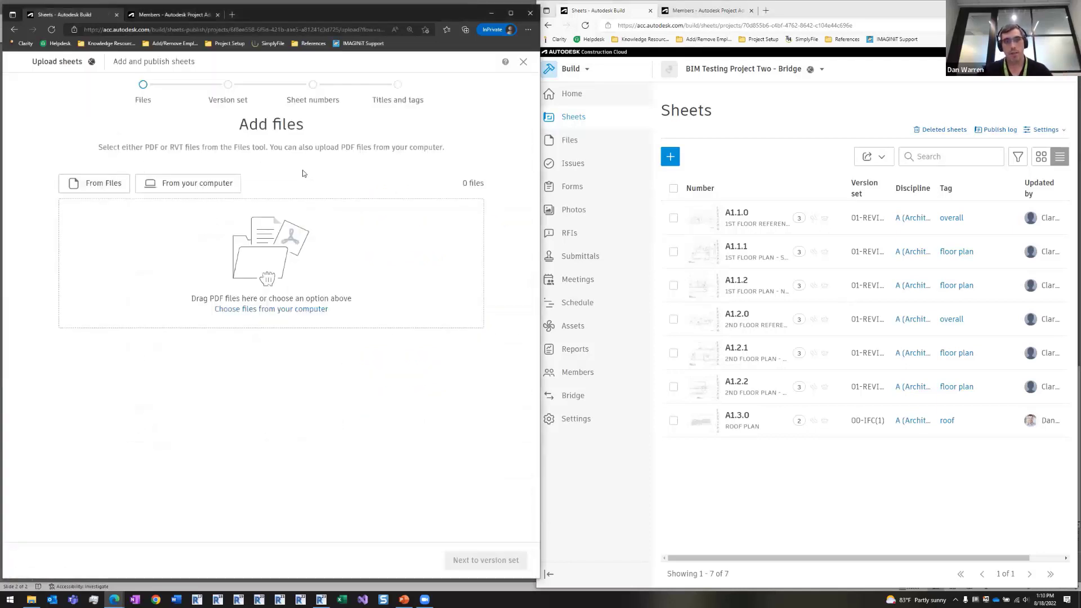
click(162, 188)
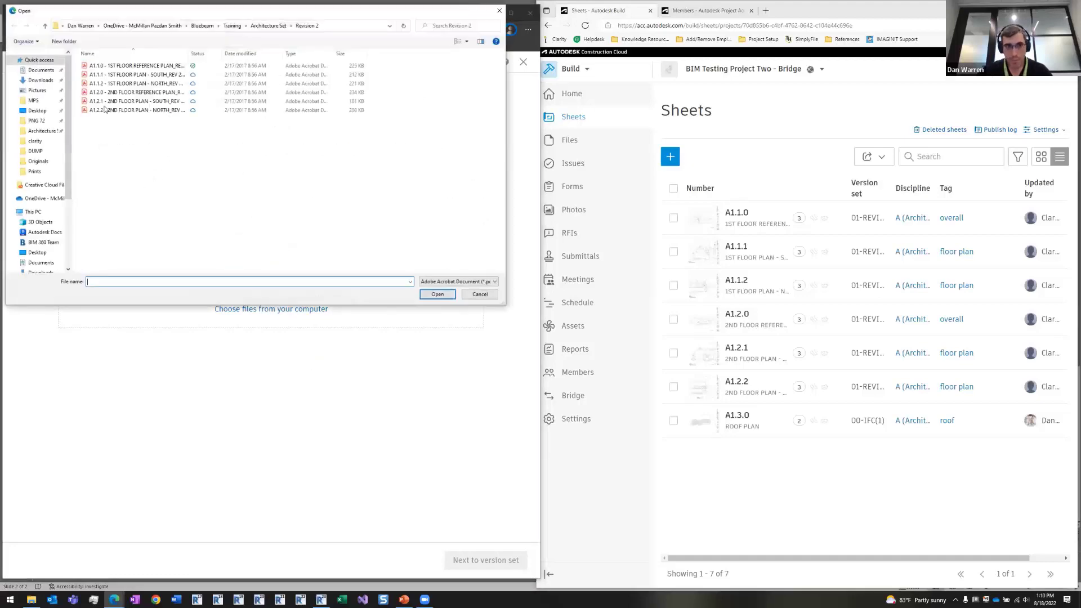
click(128, 110)
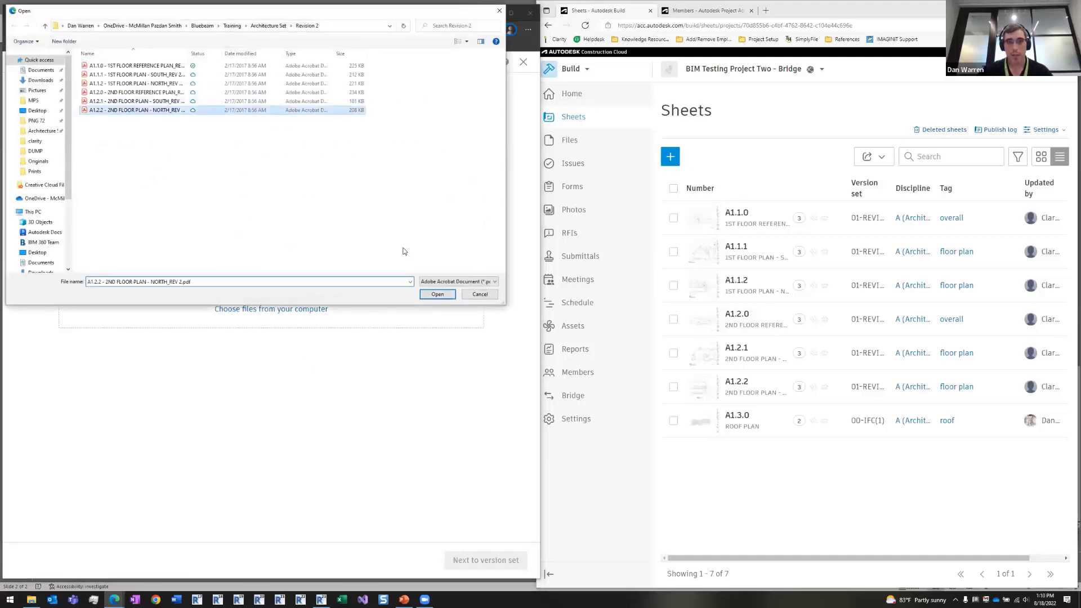
click(438, 294)
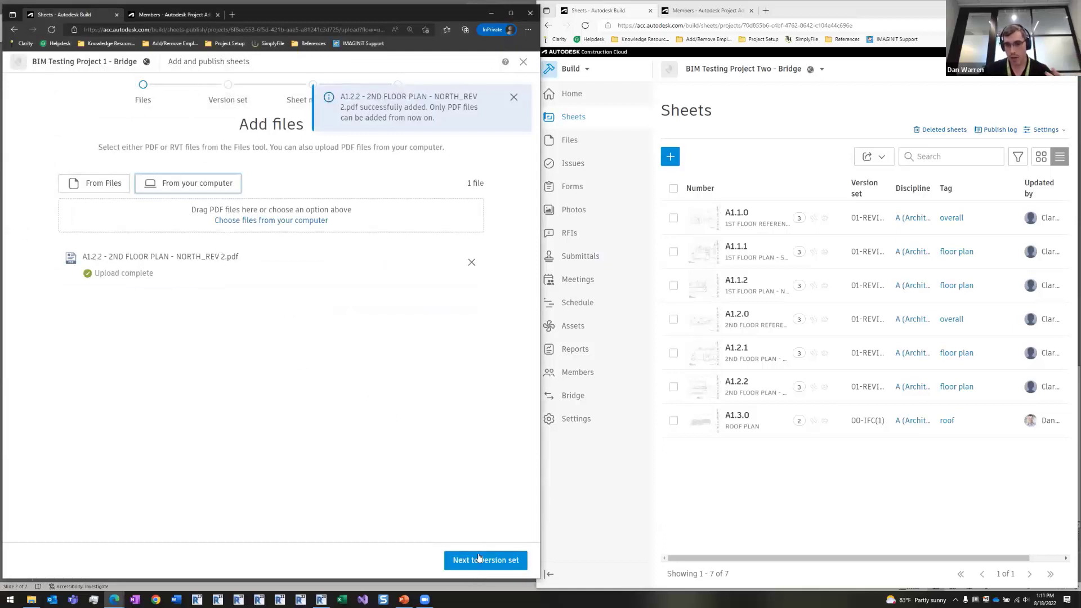
click(523, 62)
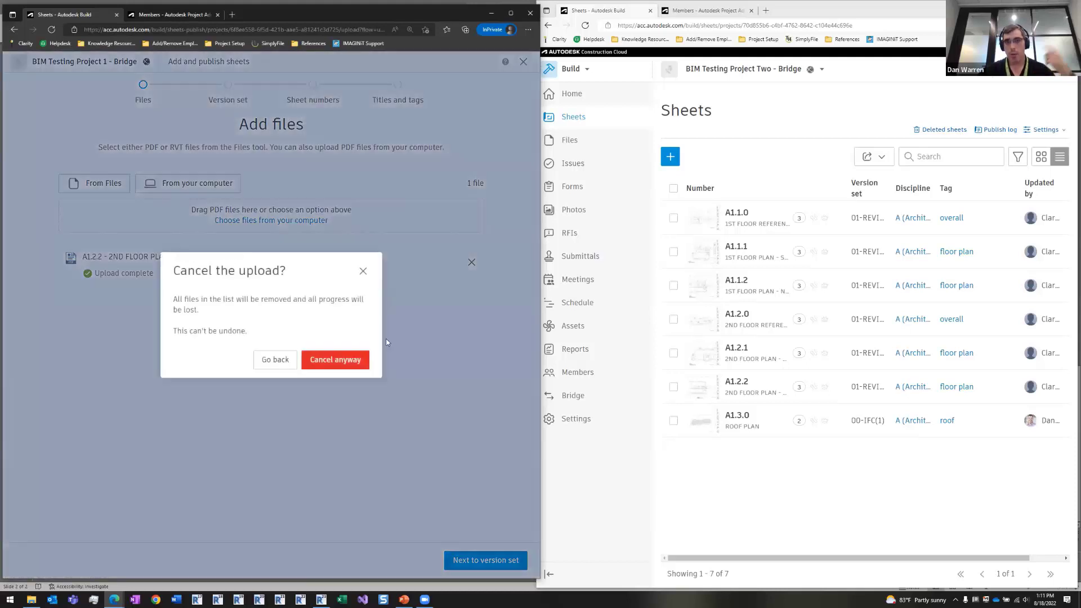
click(336, 360)
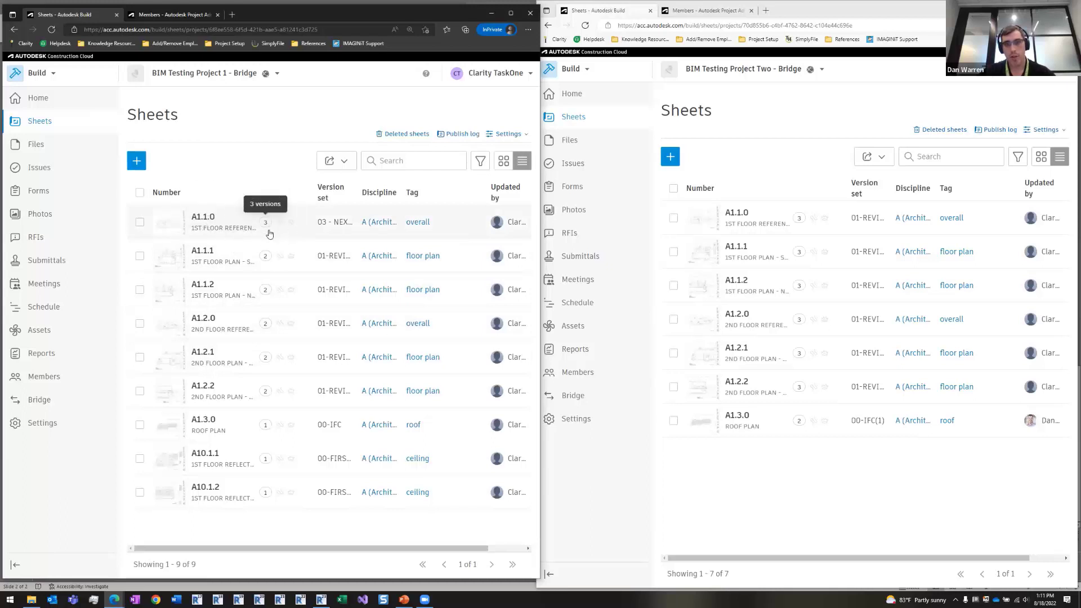
- Check sheet A1.1.0's versions, then select sheet A10.1.2 and choose Share from its actions
click(803, 223)
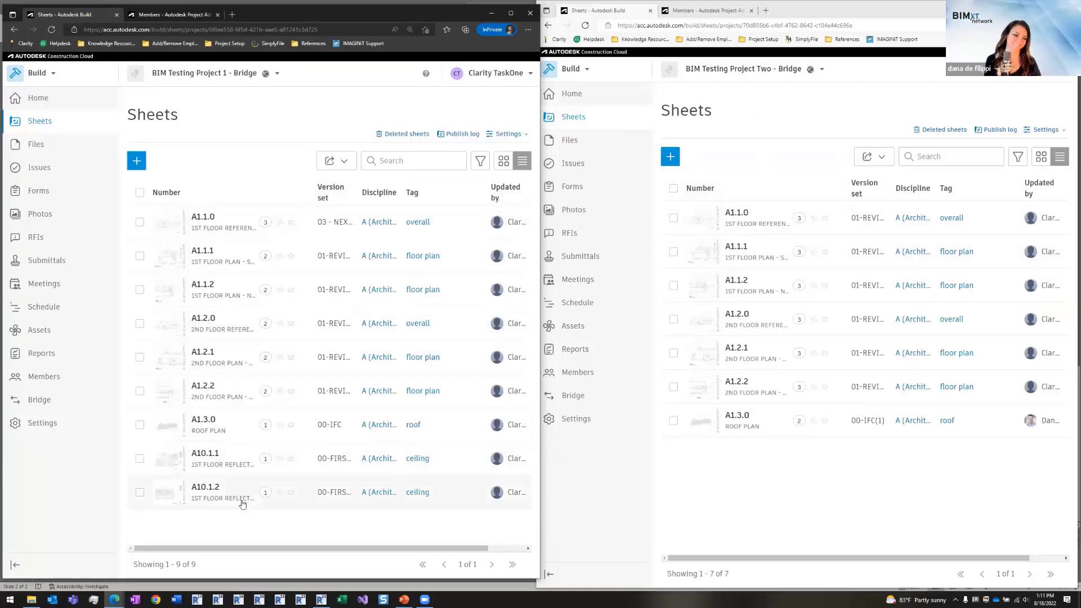
click(140, 497)
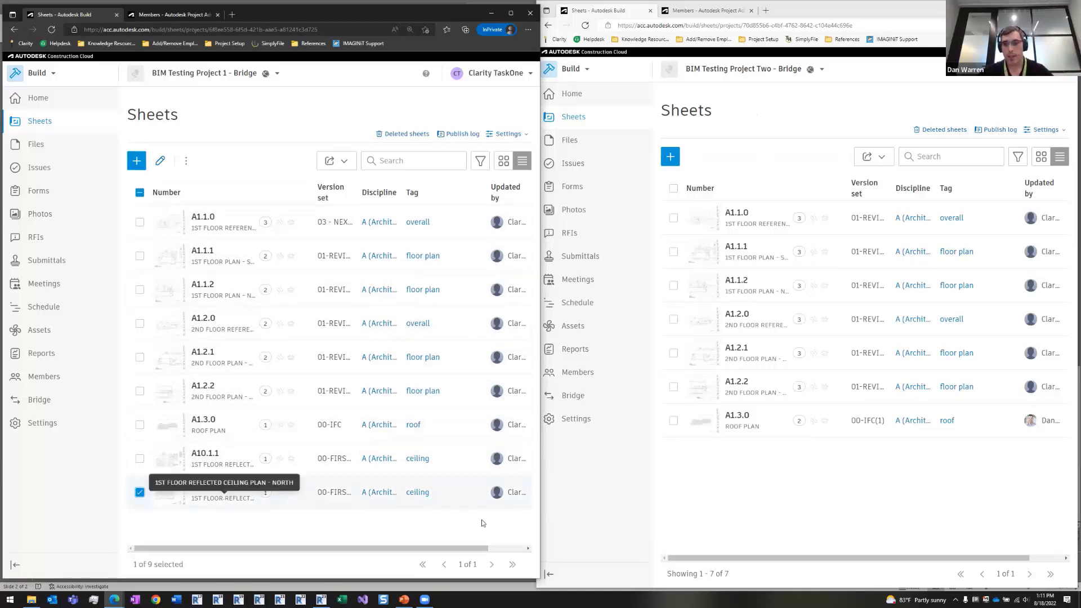
click(785, 479)
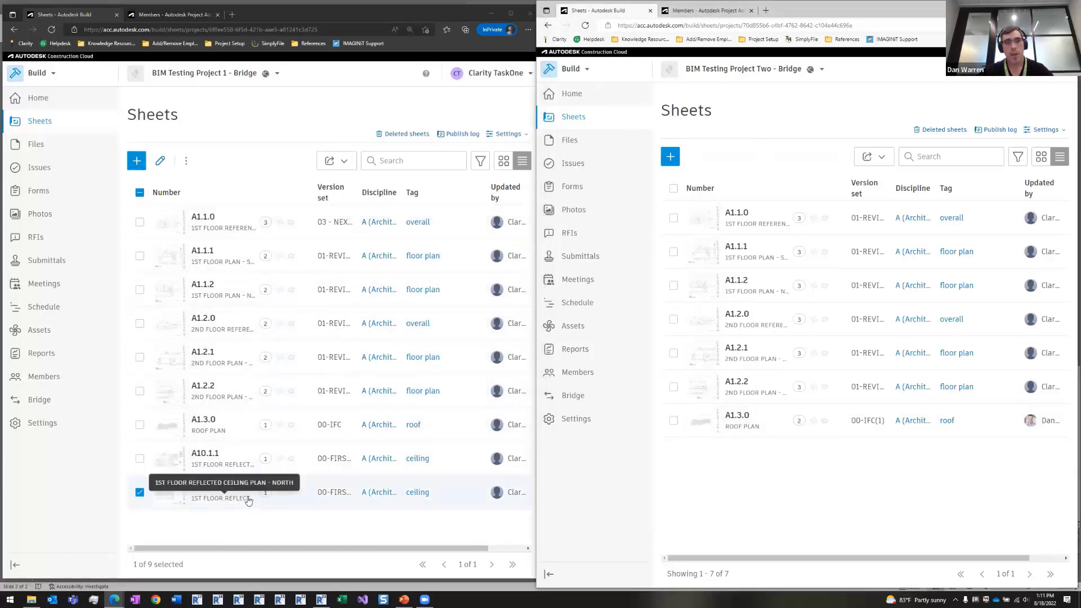
click(140, 492)
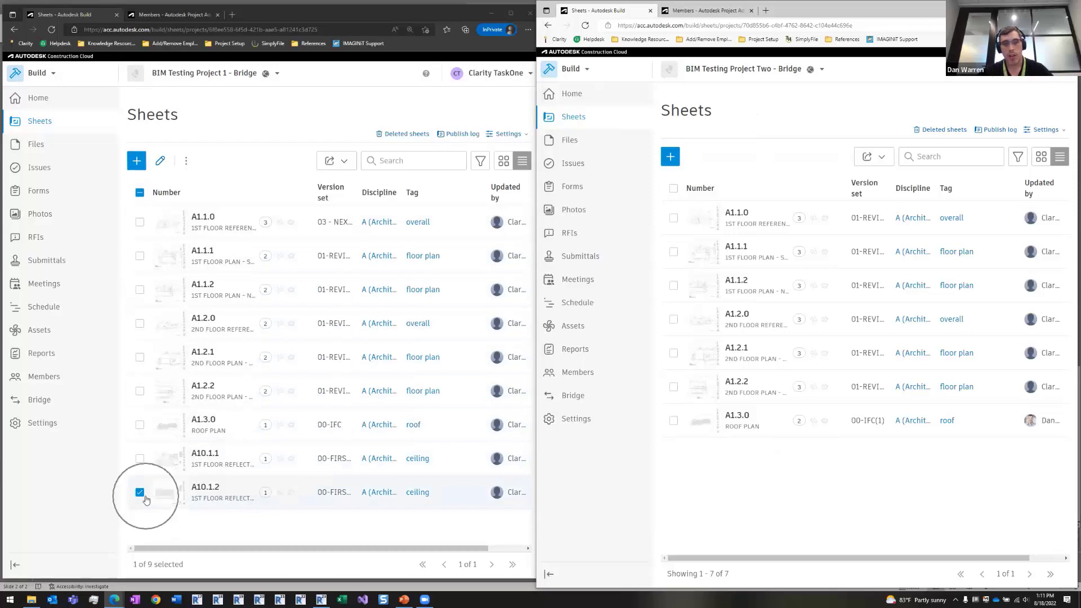
click(190, 162)
click(216, 180)
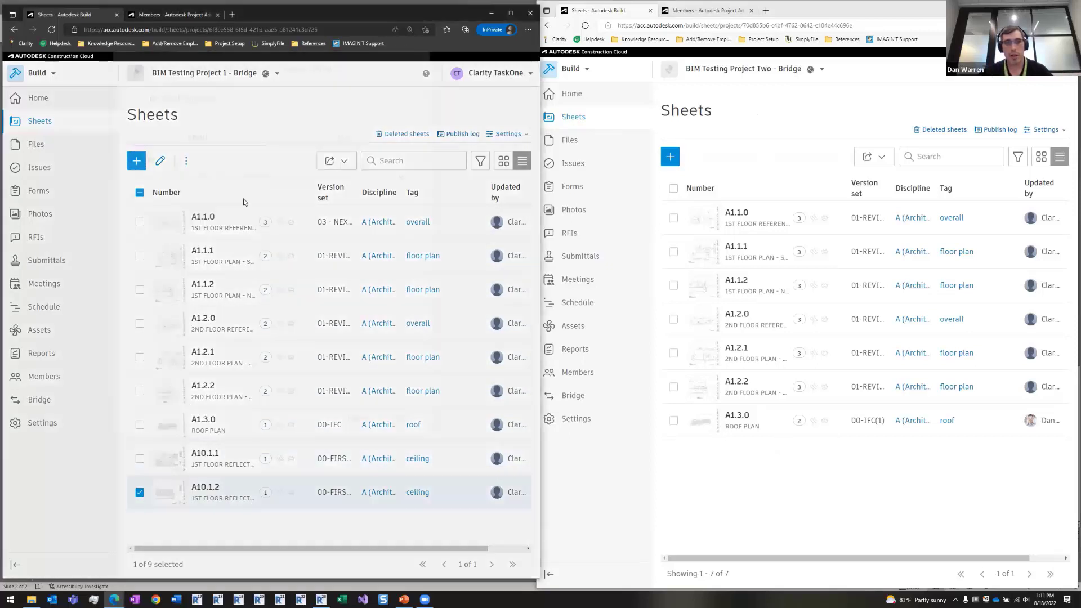
- Share sheet A10.1.2 to BIM Testing Project Two - Bridge with new versions sent automatically
click(184, 200)
click(228, 260)
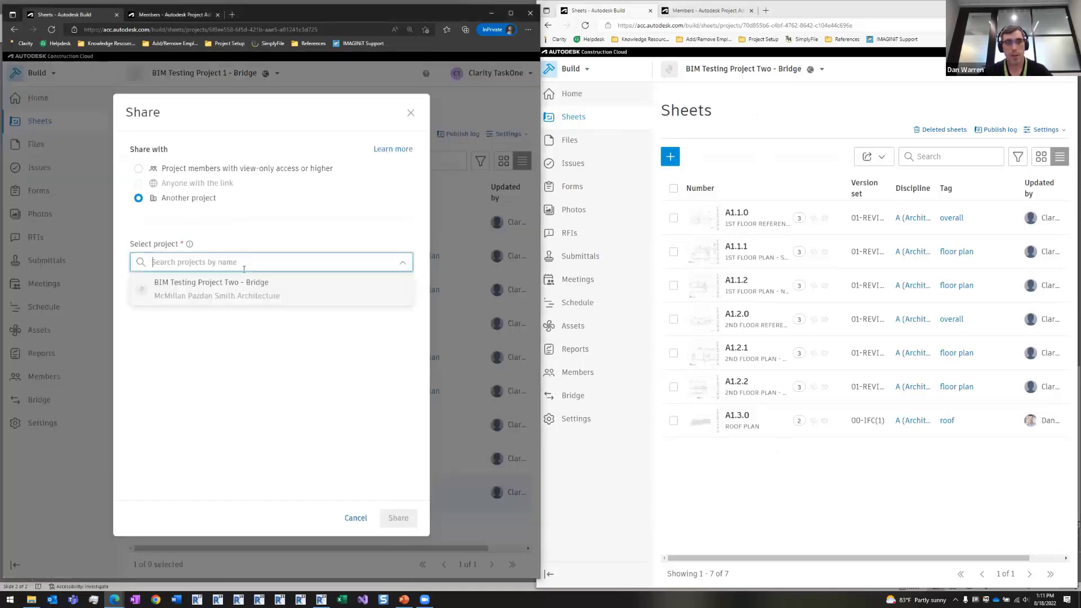
click(227, 286)
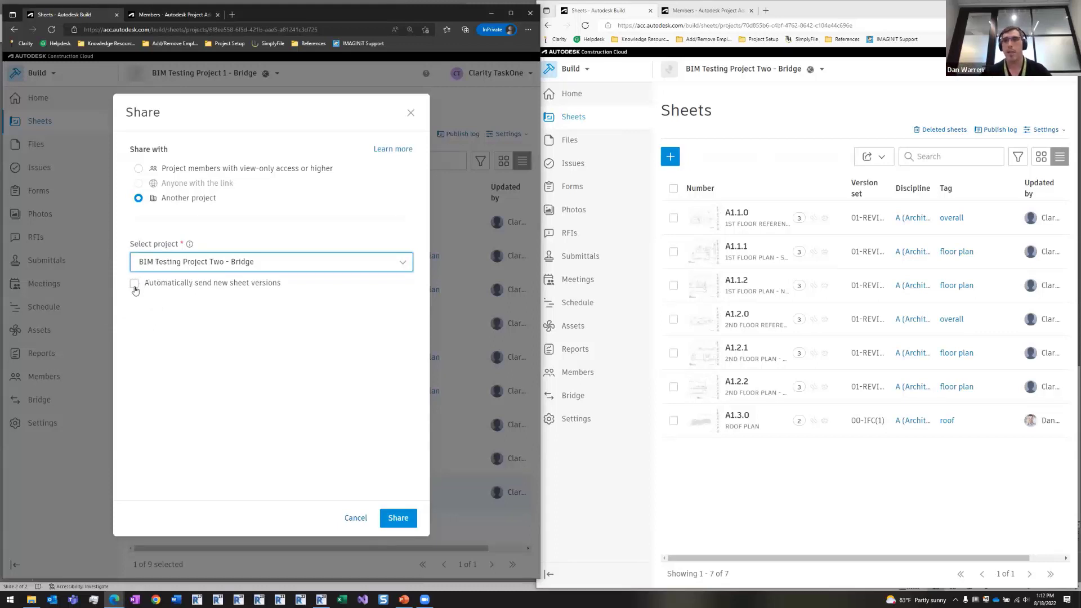
click(134, 284)
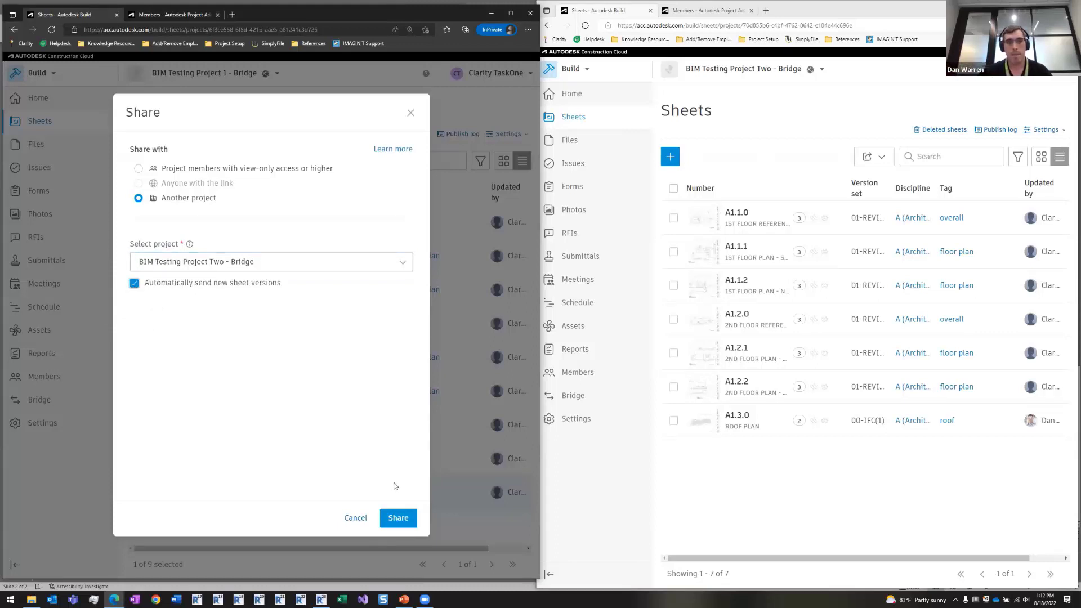
click(399, 517)
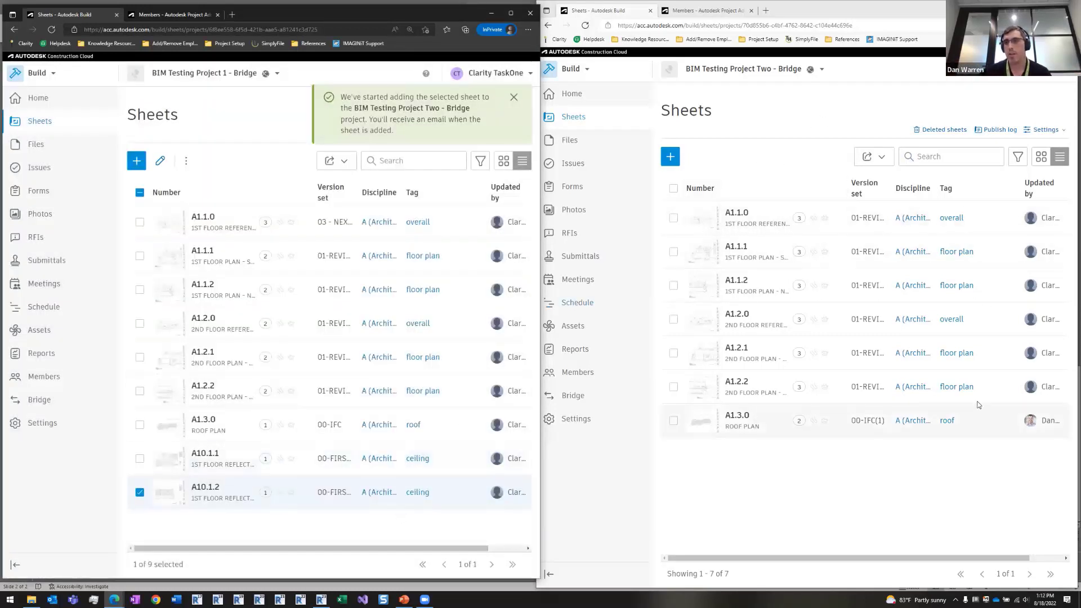
click(832, 506)
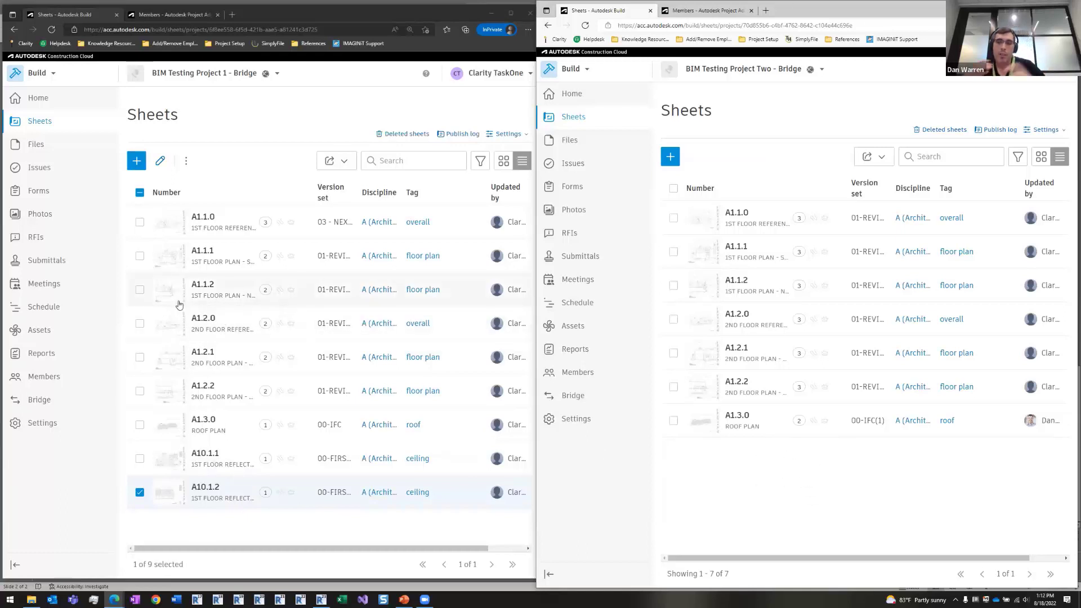
- In Project 1's Files, open 04_Design Models > Architectural and select ARCH_Bridge Test_R23.rvt for sharing
click(41, 149)
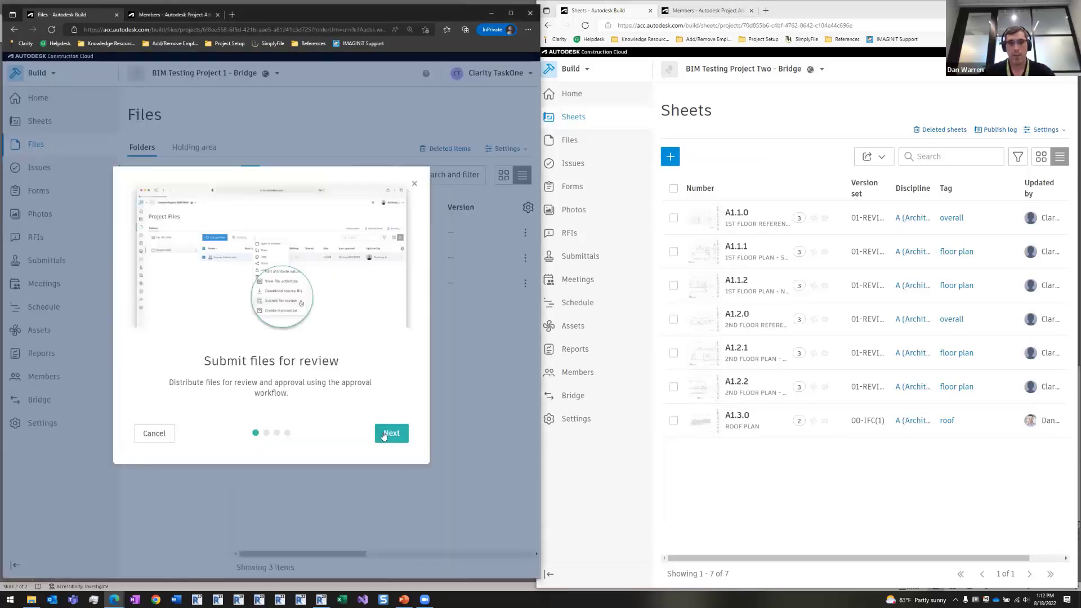
click(389, 433)
click(414, 185)
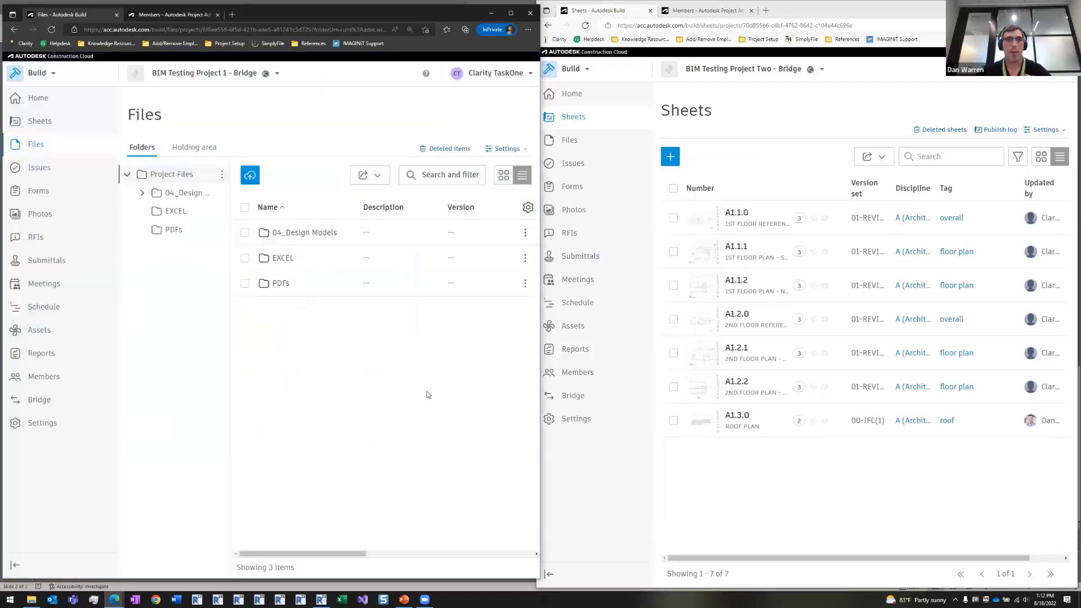
click(296, 242)
click(298, 233)
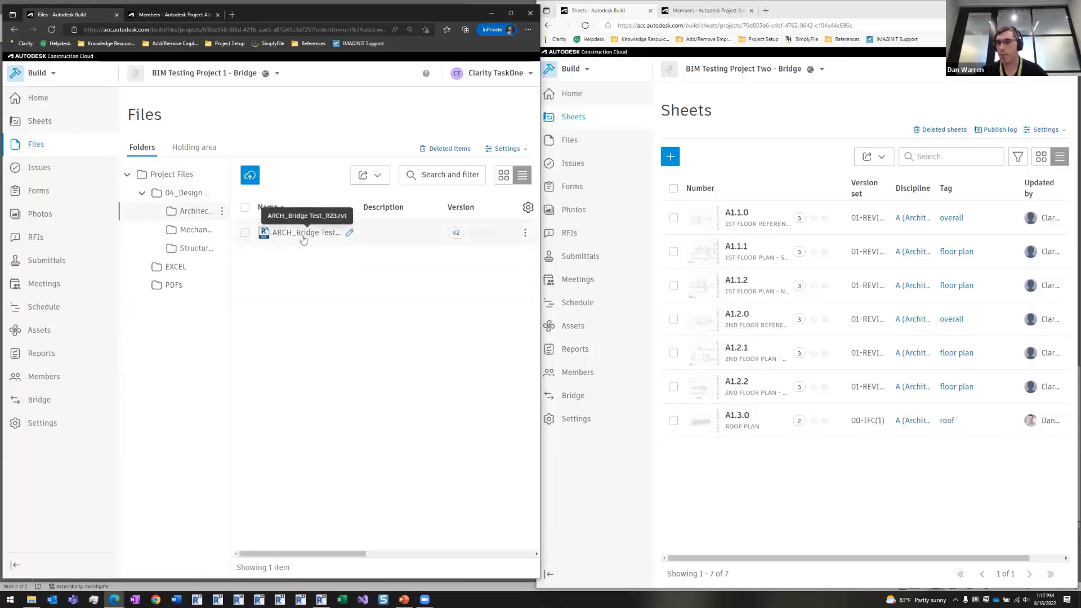
click(245, 233)
click(301, 176)
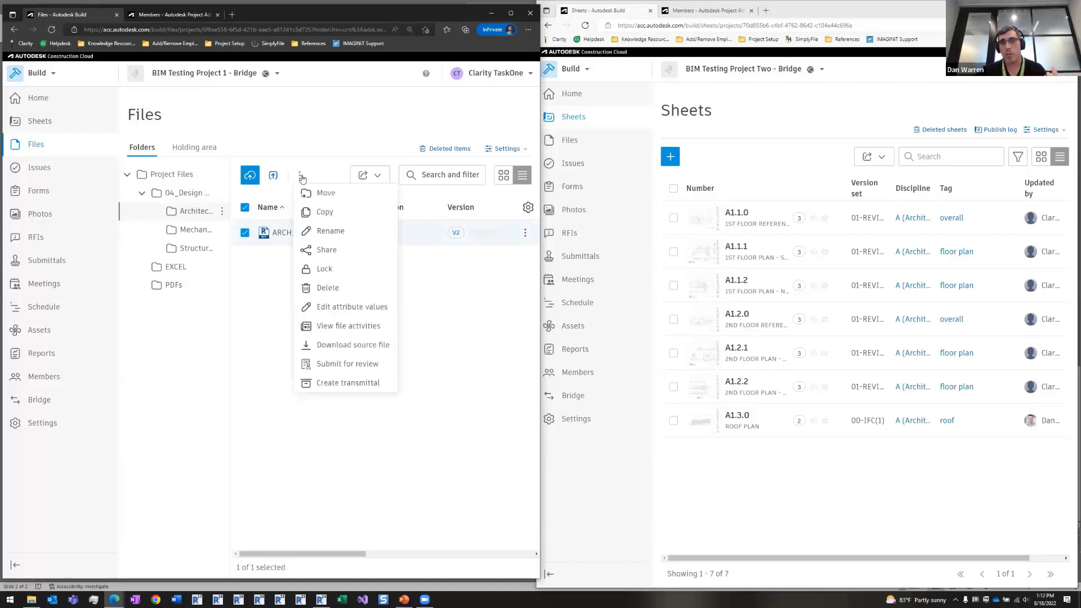
- Start sharing ARCH_Bridge Test_R23.rvt with BIM Testing Project Two - Bridge as the target project
click(326, 249)
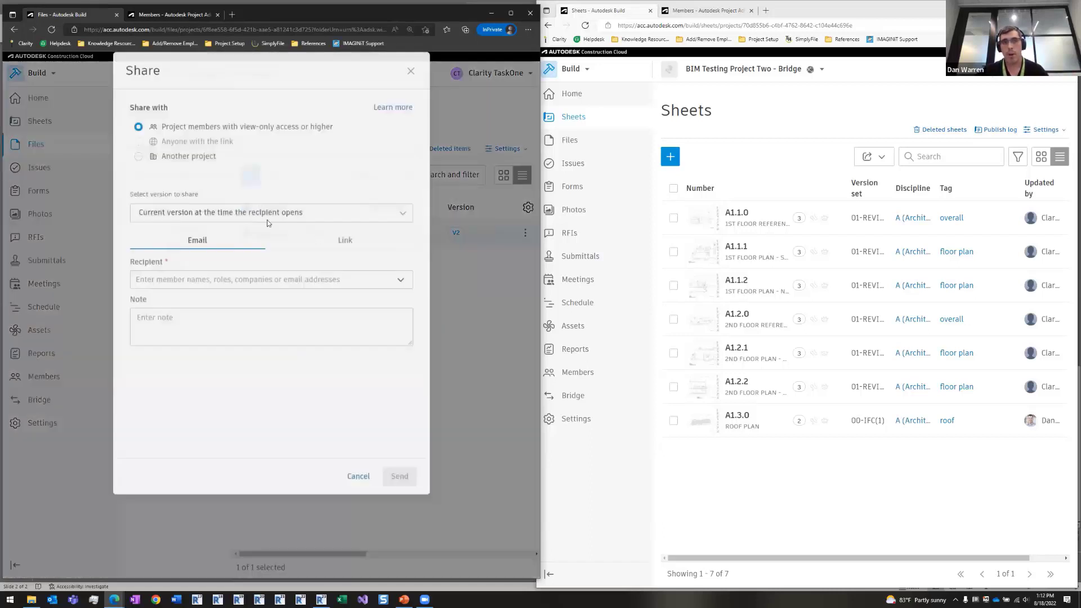
click(203, 199)
click(171, 308)
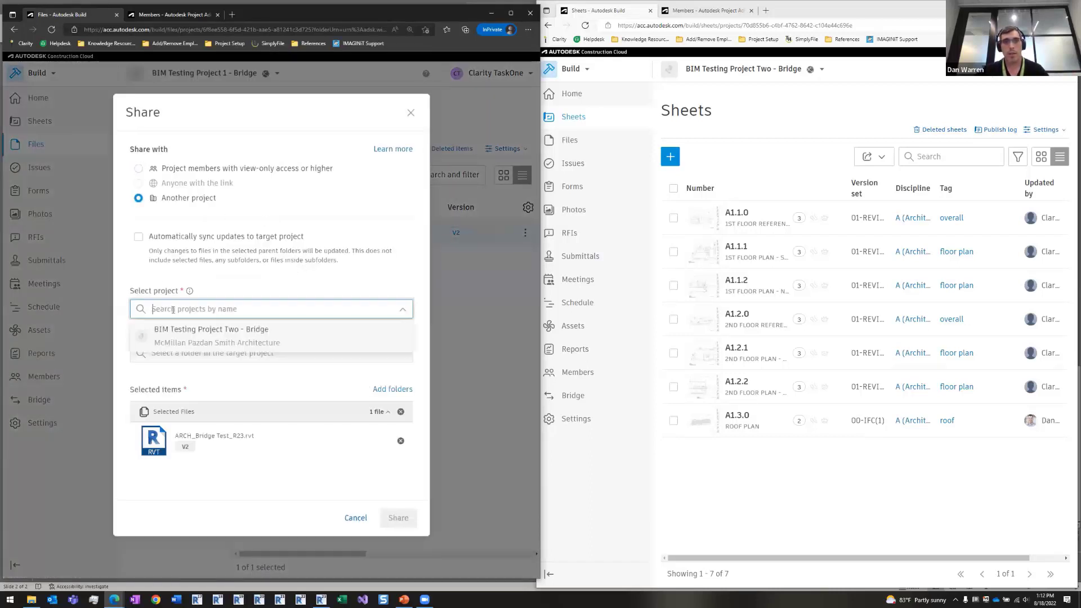
click(206, 336)
- Set Project Files > 99_Bridge > ARCH as the destination folder
click(288, 354)
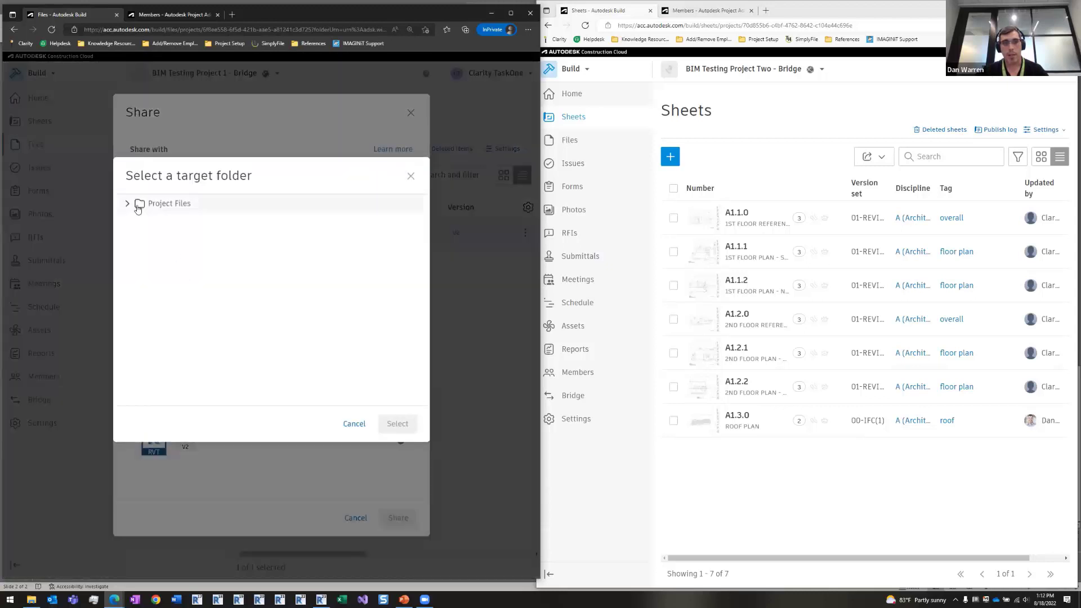
click(127, 204)
click(179, 336)
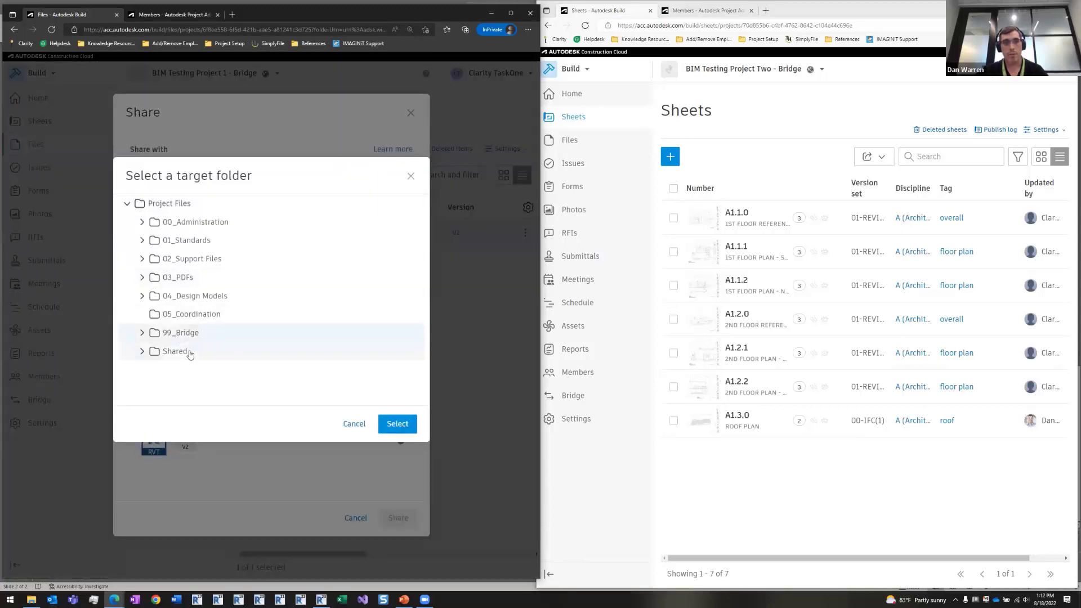
click(144, 333)
click(184, 351)
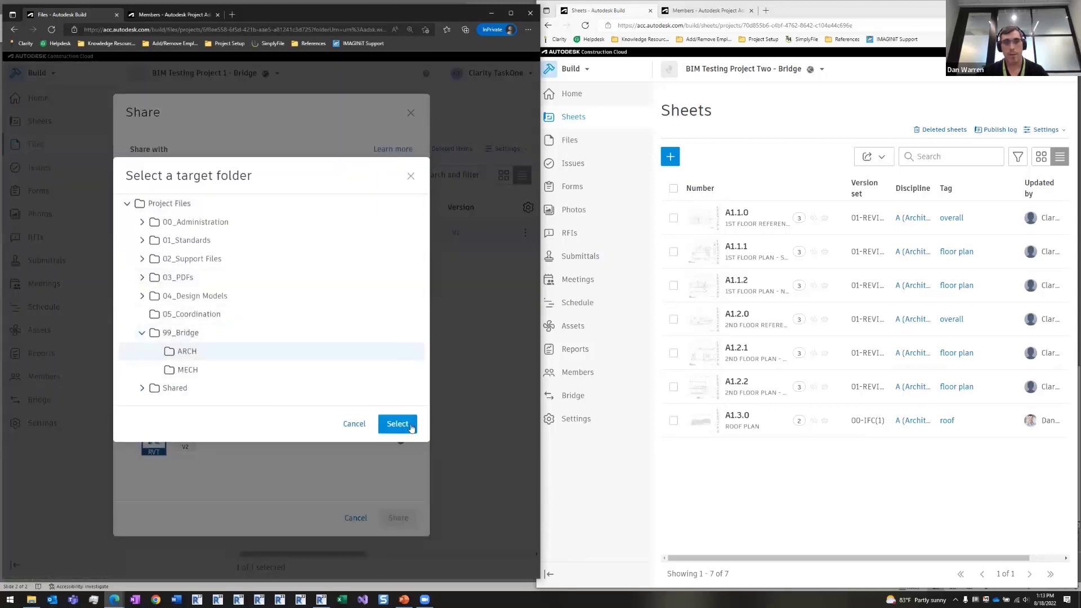
click(398, 423)
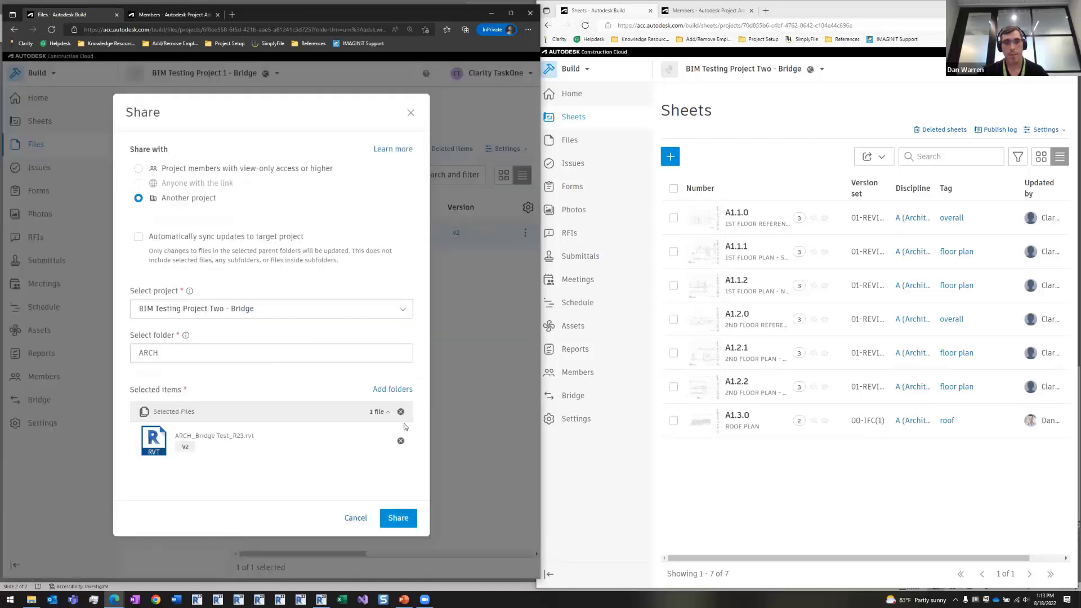
- Leave automatic syncing off and share the model into Project Two
click(138, 237)
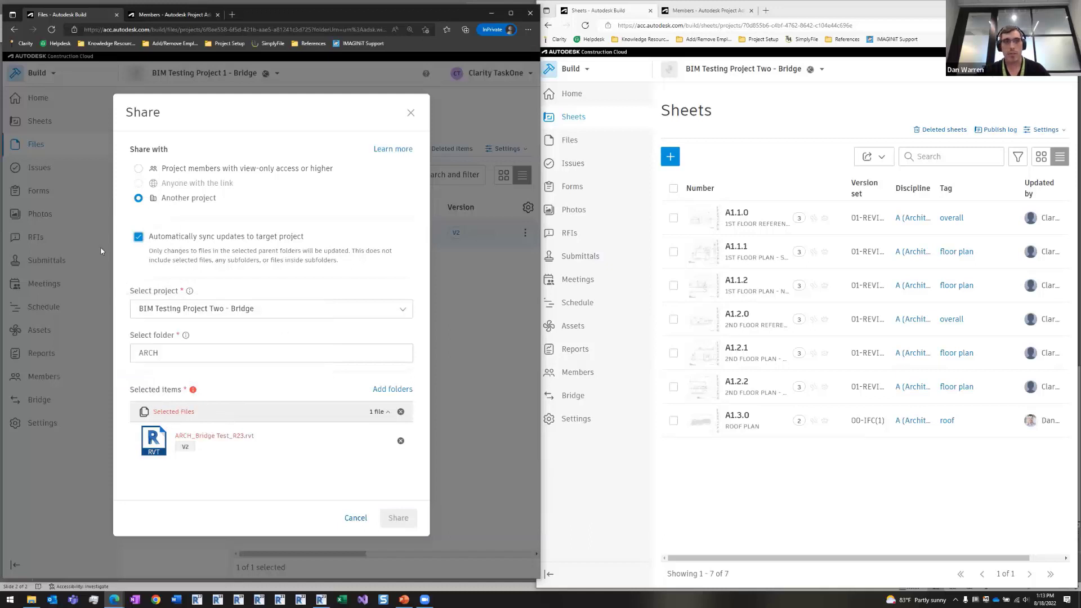
click(138, 237)
click(403, 522)
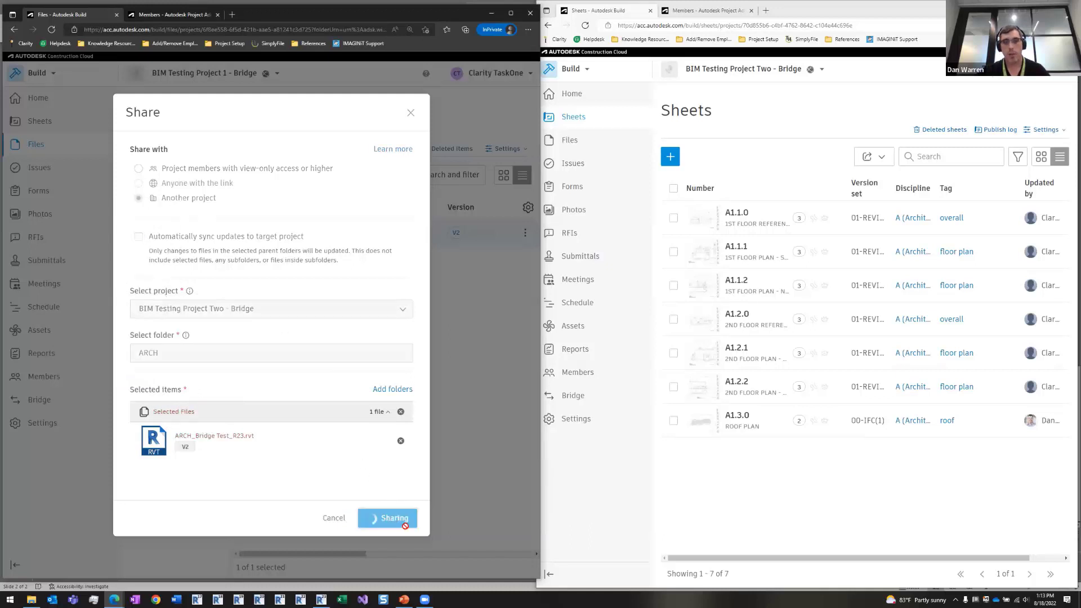
click(789, 501)
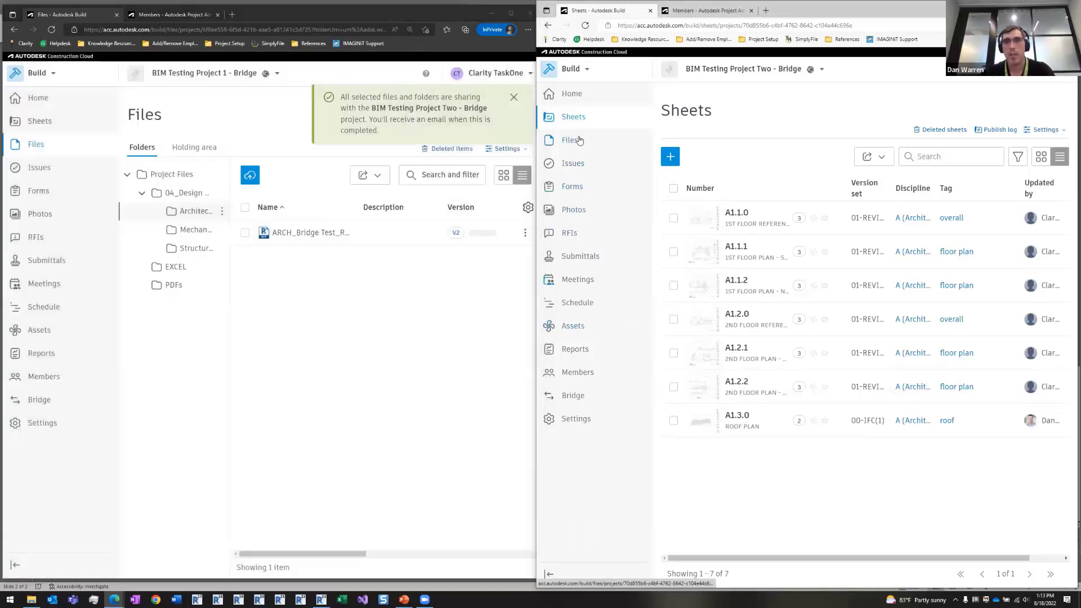
- Browse Project Two's Files into 99_Bridge, checking the ARCH folder and then MECH
click(579, 142)
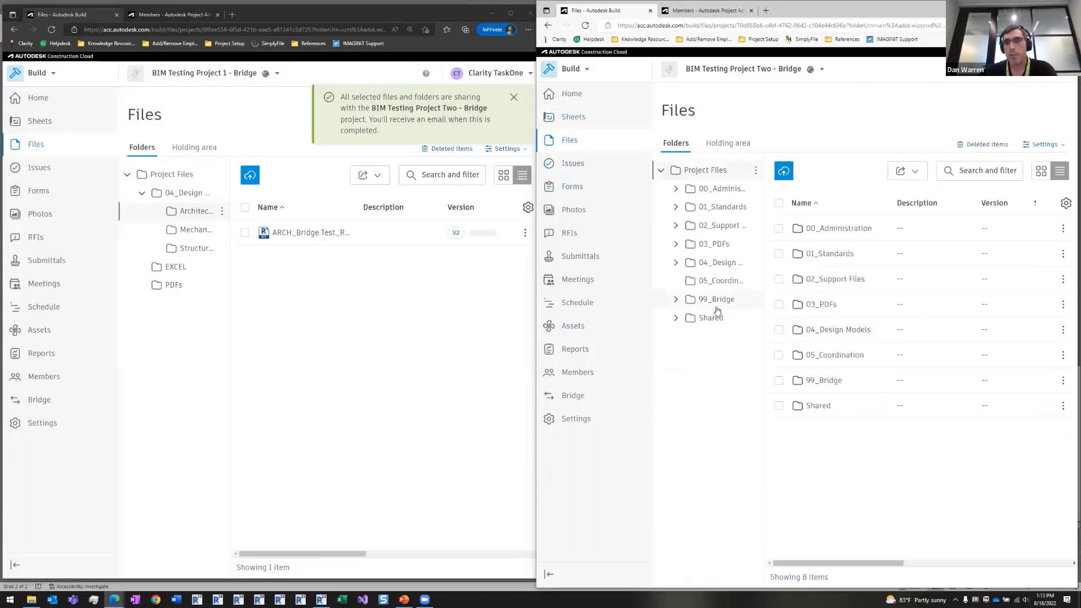
click(716, 300)
click(812, 229)
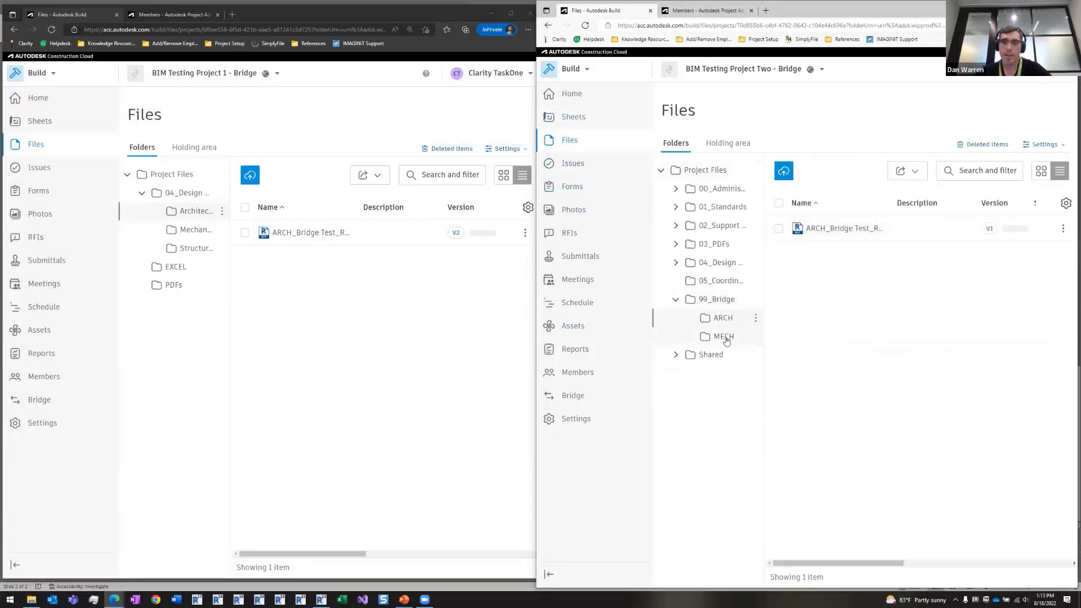
click(725, 338)
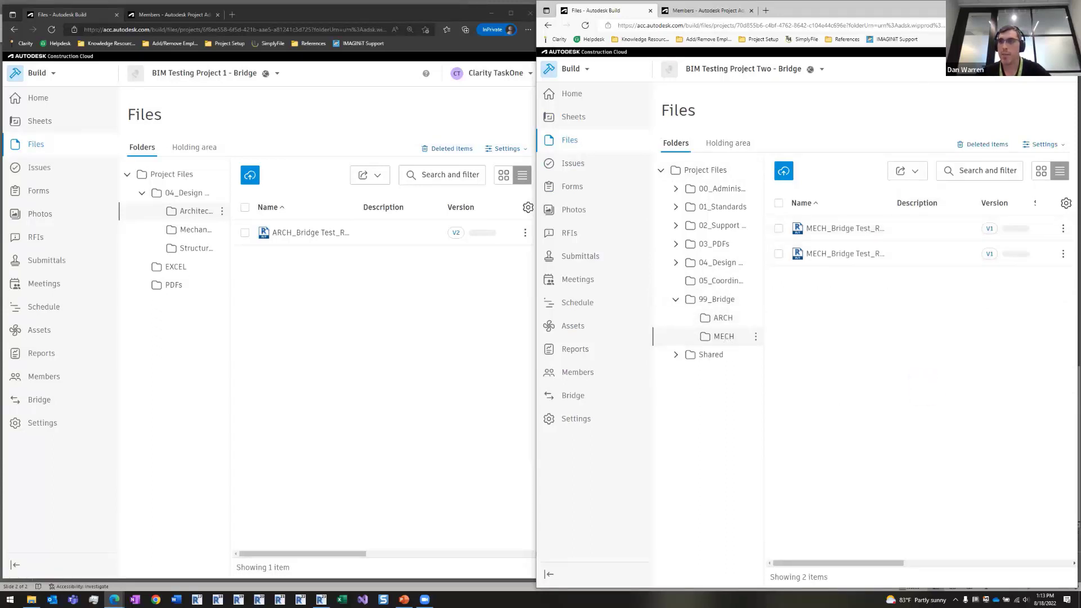
- Maximize the Project Two window, then snap it back to the right beside Project 1
key(super+Up)
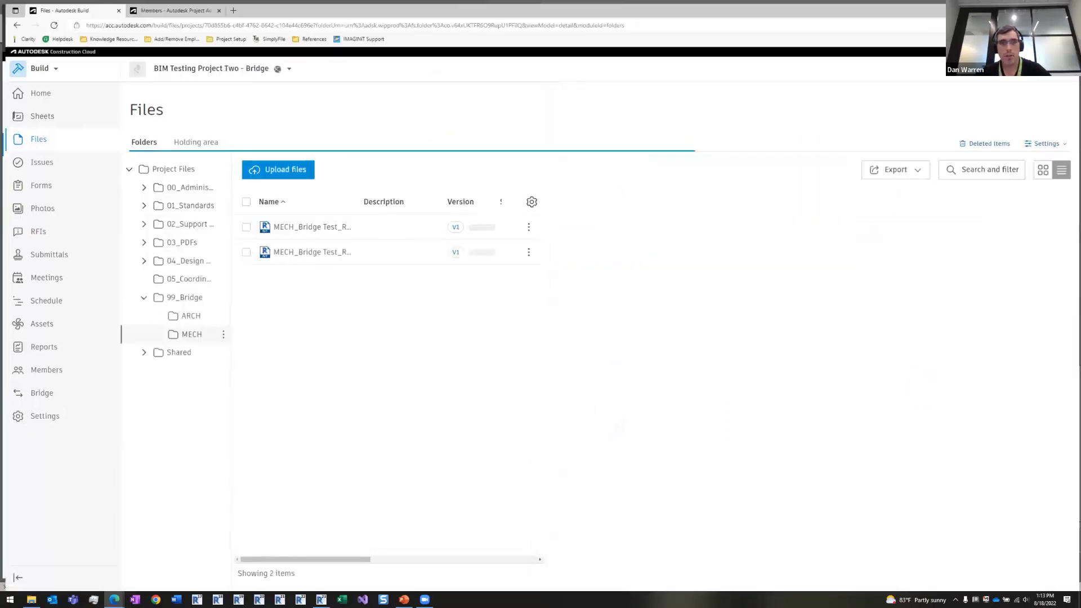
click(359, 233)
click(358, 234)
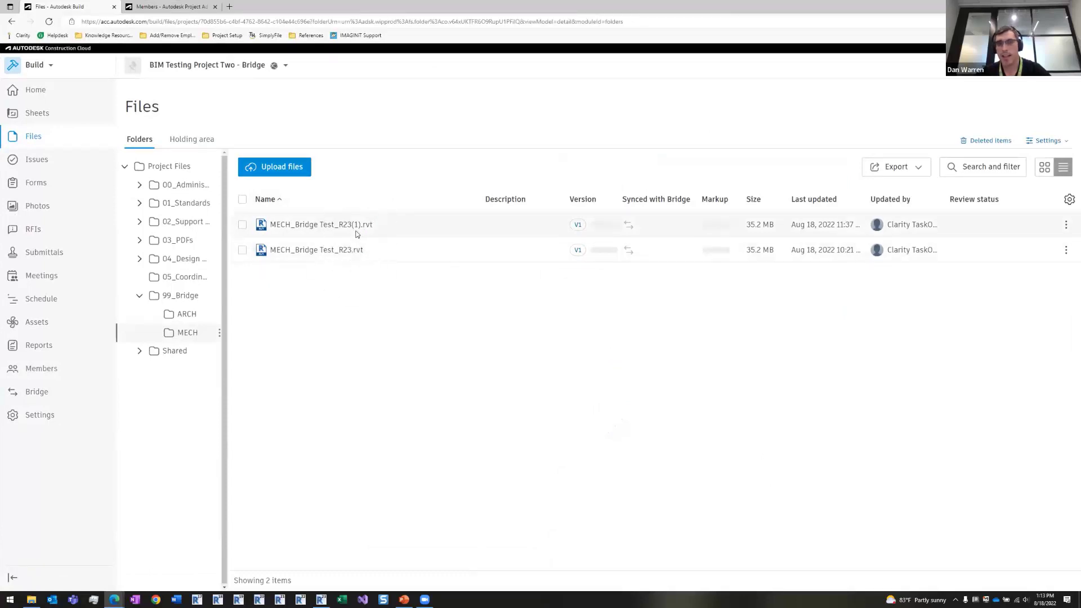
click(357, 234)
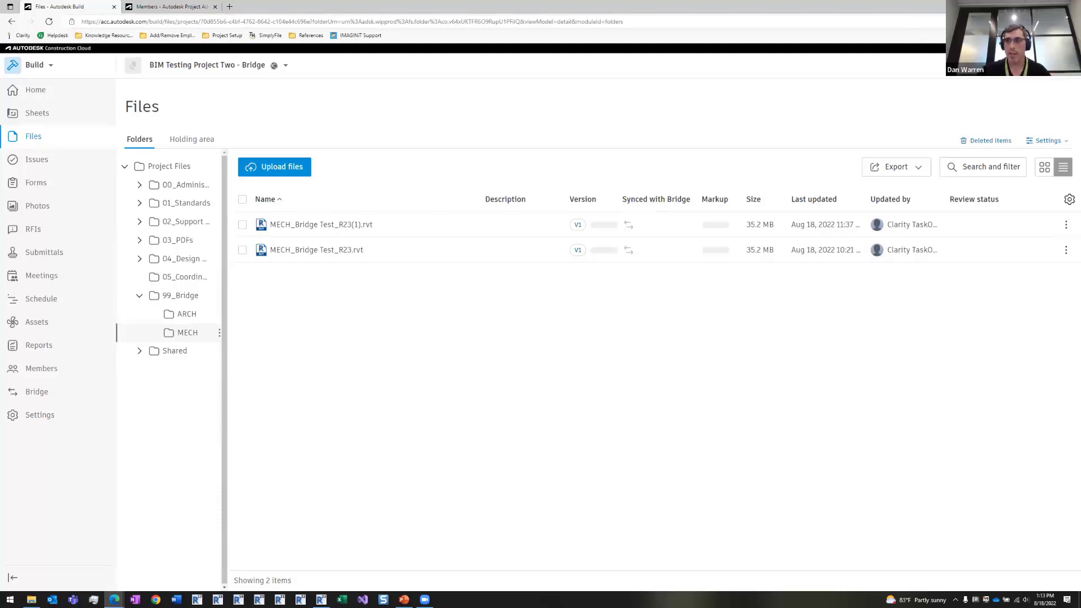
key(super+Right)
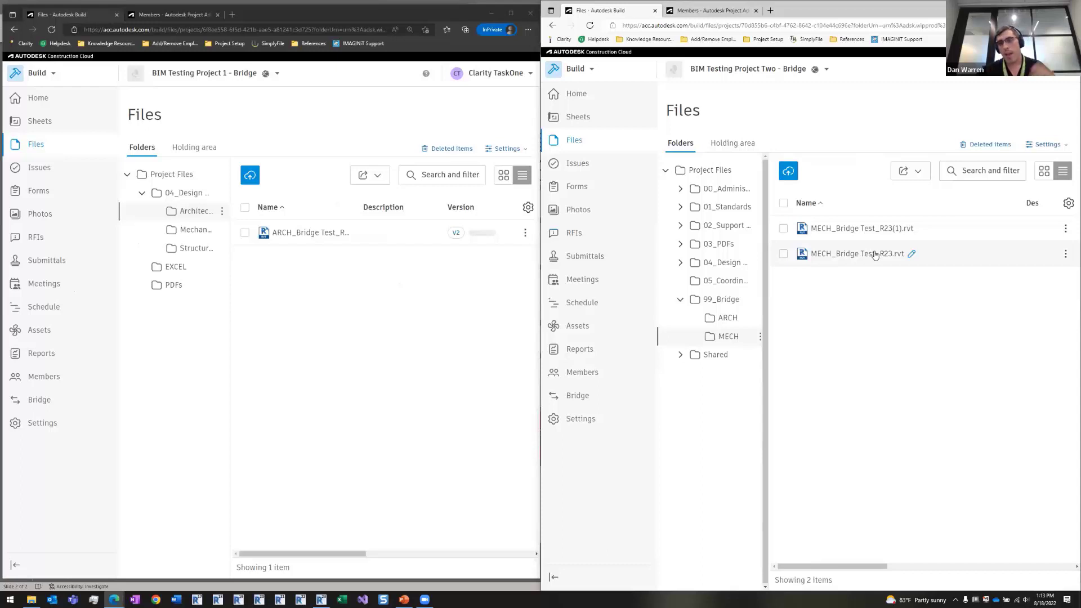
click(330, 279)
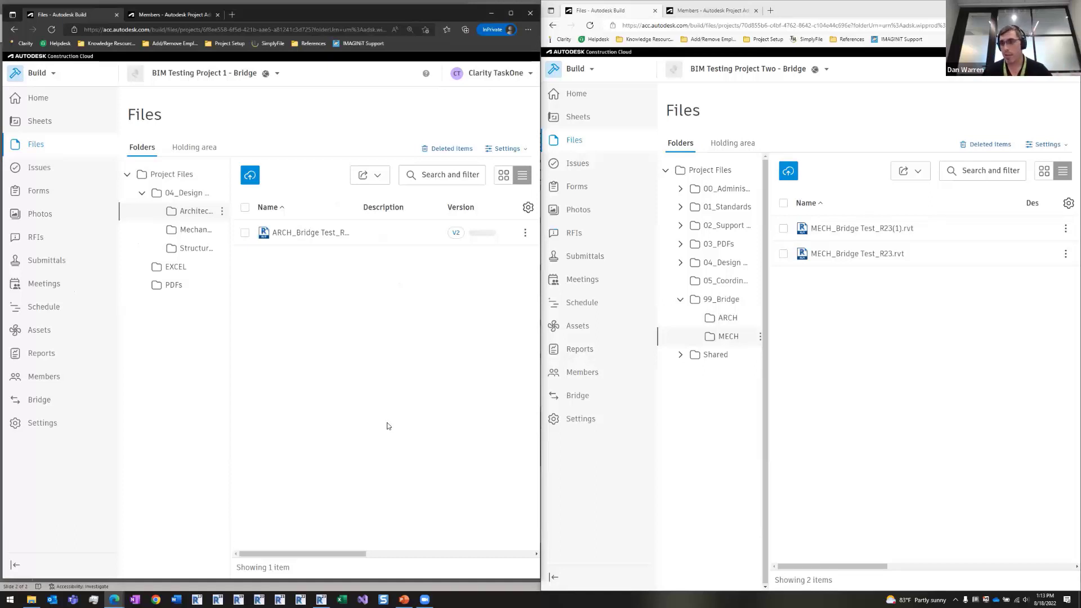
- In Revit, refresh Project Two's empty 99_Bridge/ARCH folder in Autodesk Docs, then return to ARCH.rvt's Level 1 plan
click(321, 599)
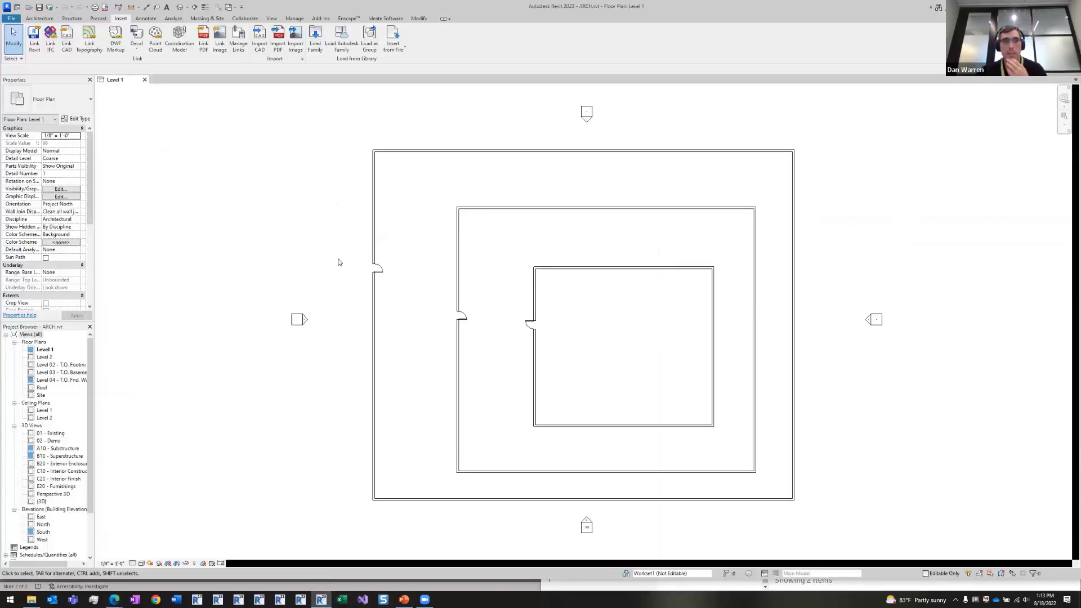
click(257, 182)
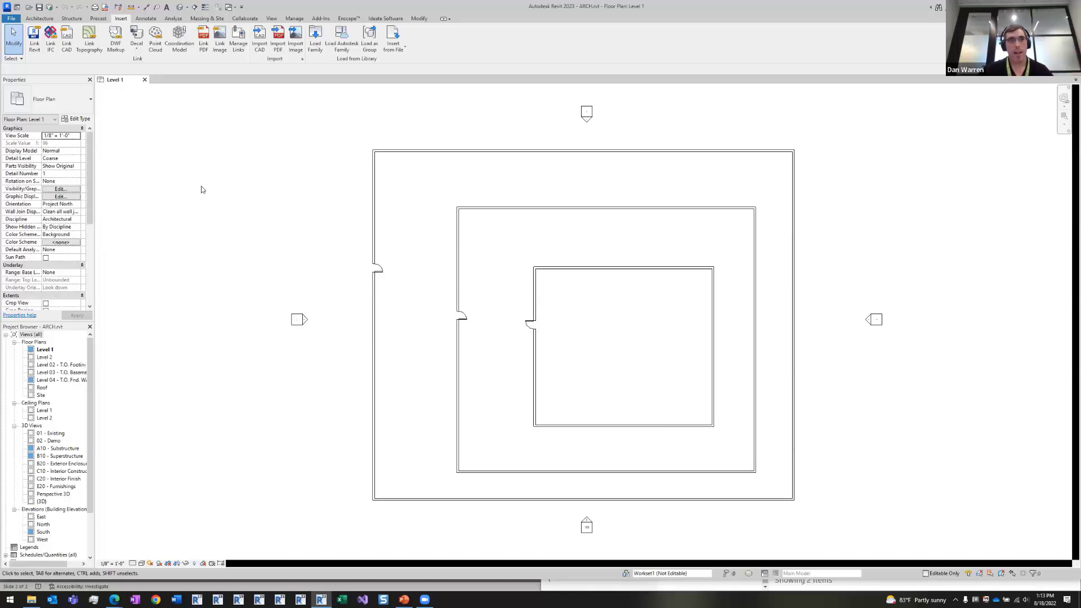
click(17, 7)
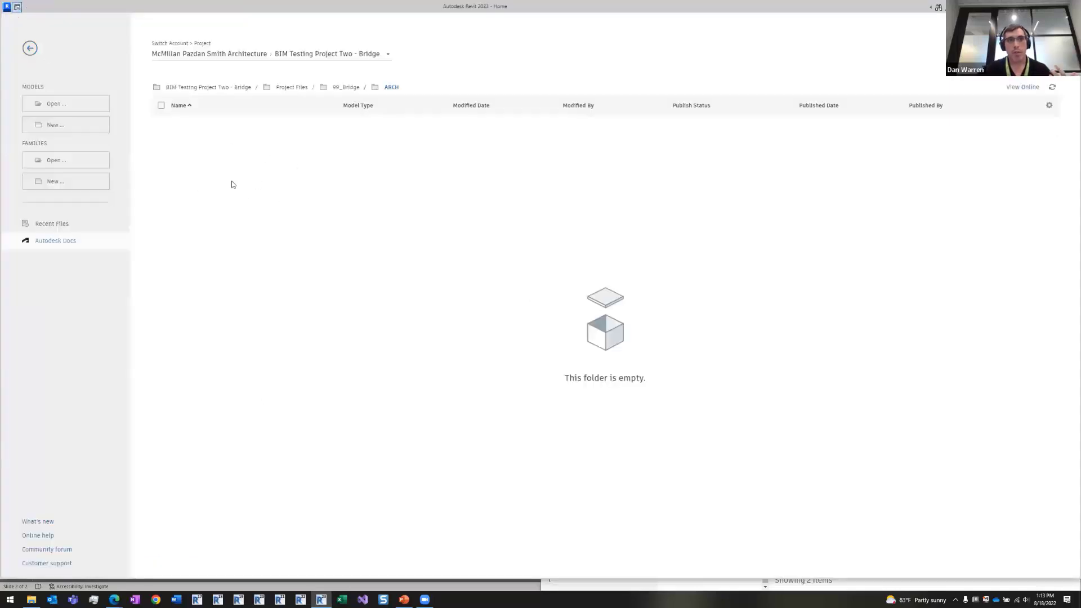
click(354, 89)
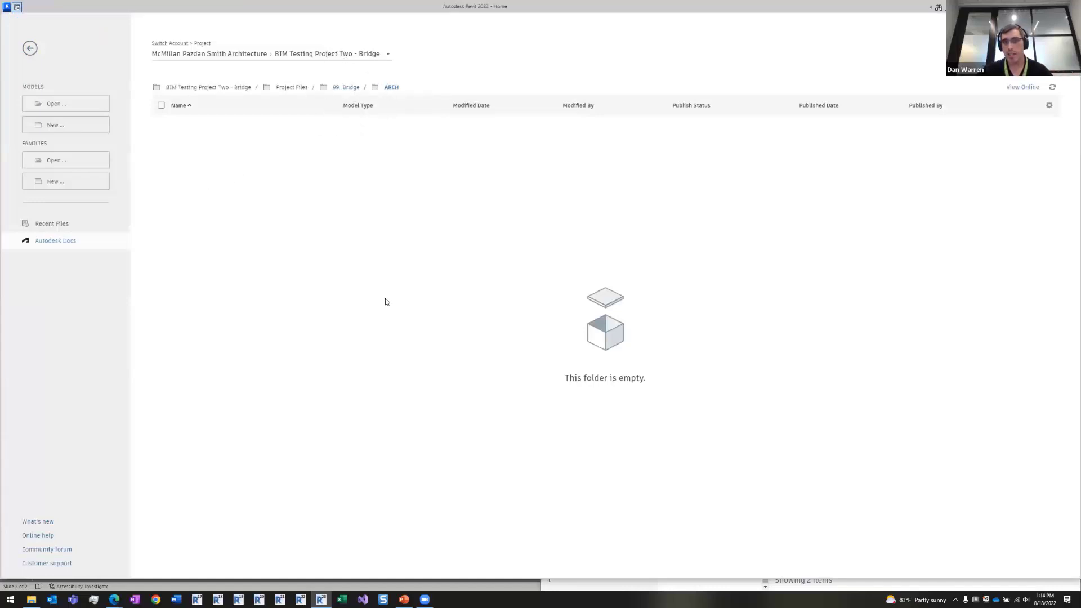
click(303, 143)
click(342, 89)
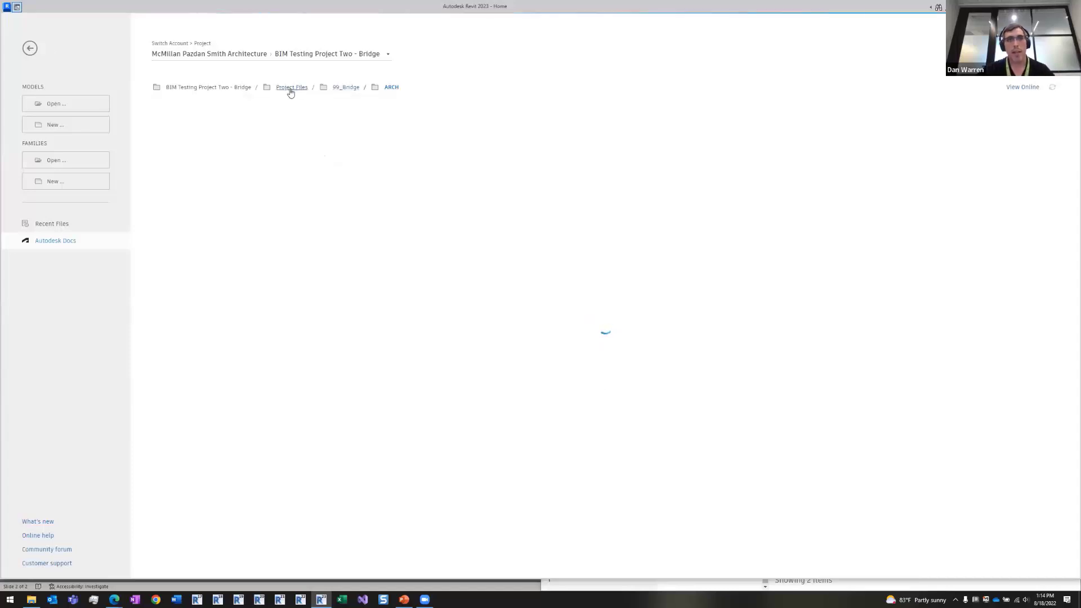
click(30, 48)
click(122, 19)
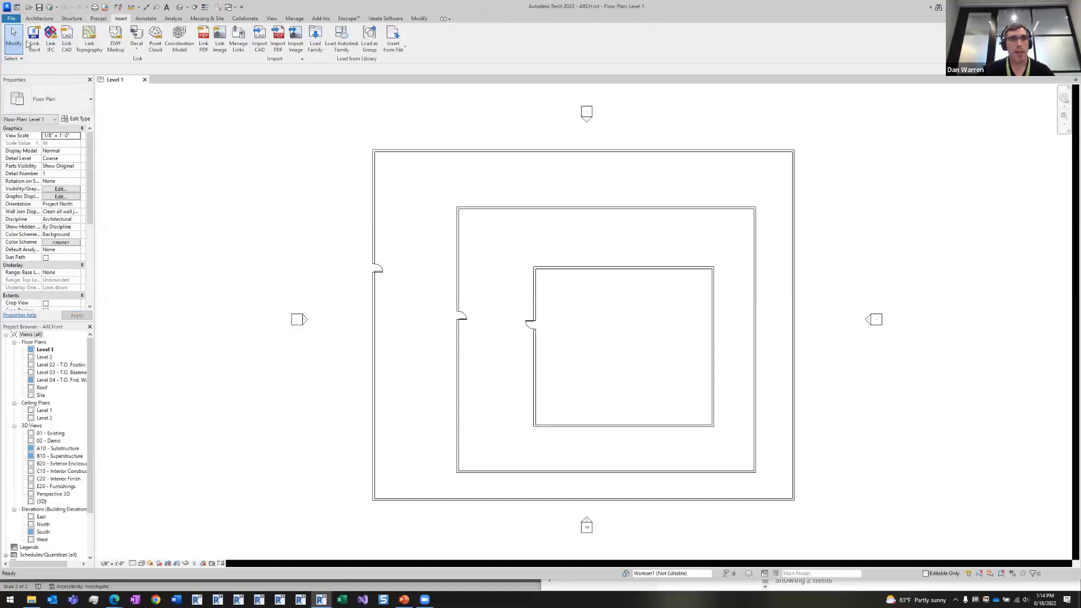
click(30, 44)
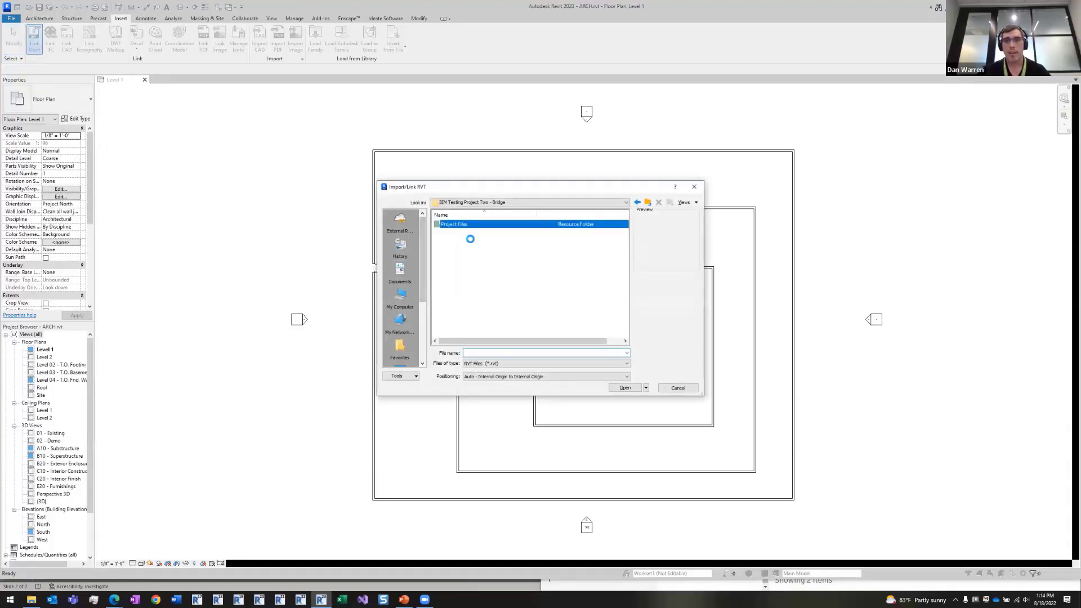
key(Return)
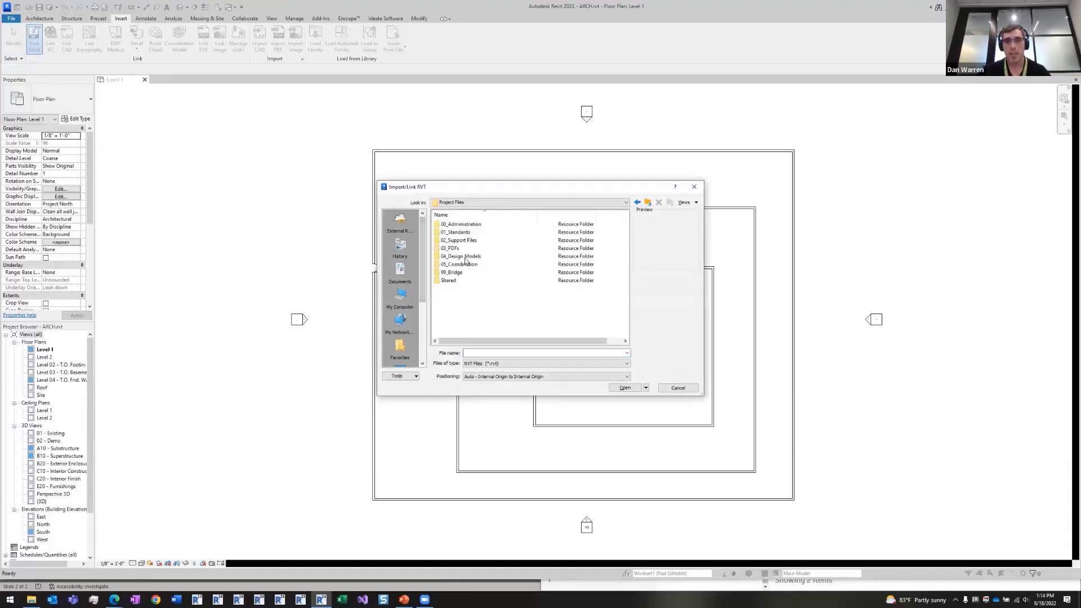
click(453, 272)
key(Return)
click(453, 225)
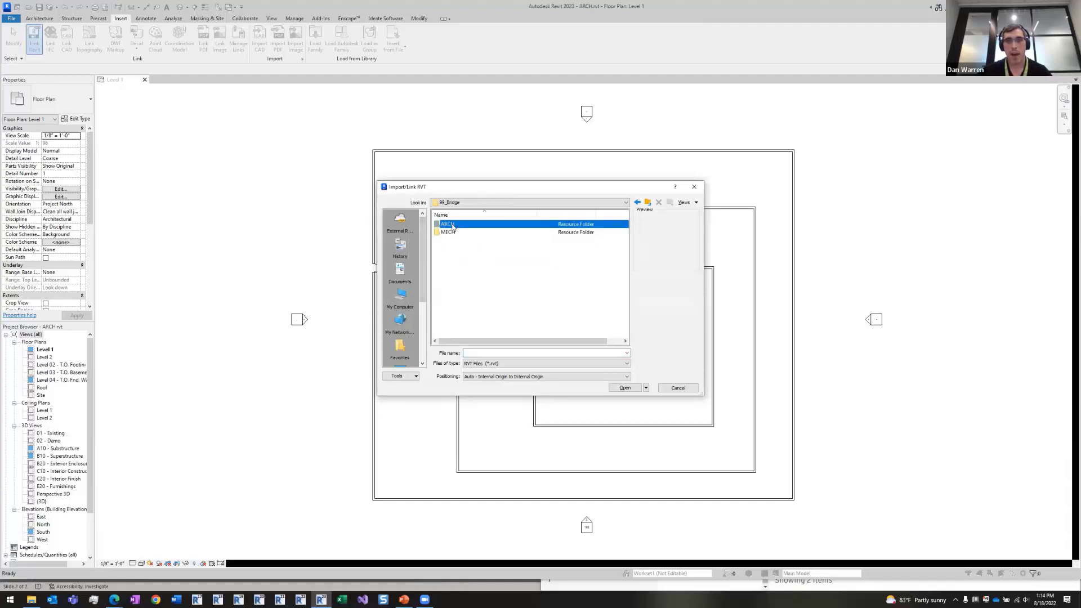
key(Return)
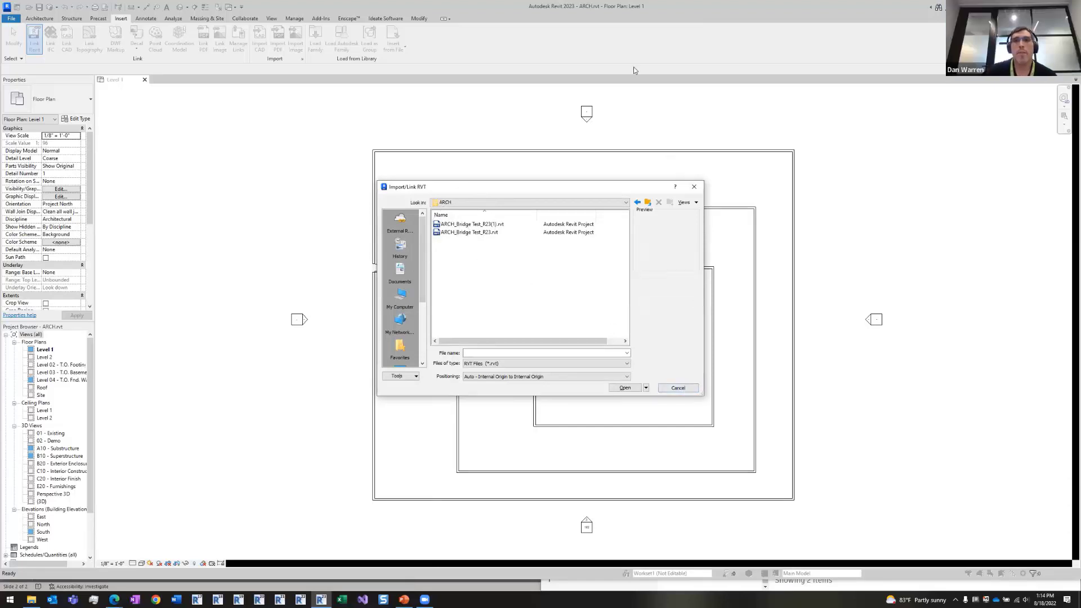
click(685, 389)
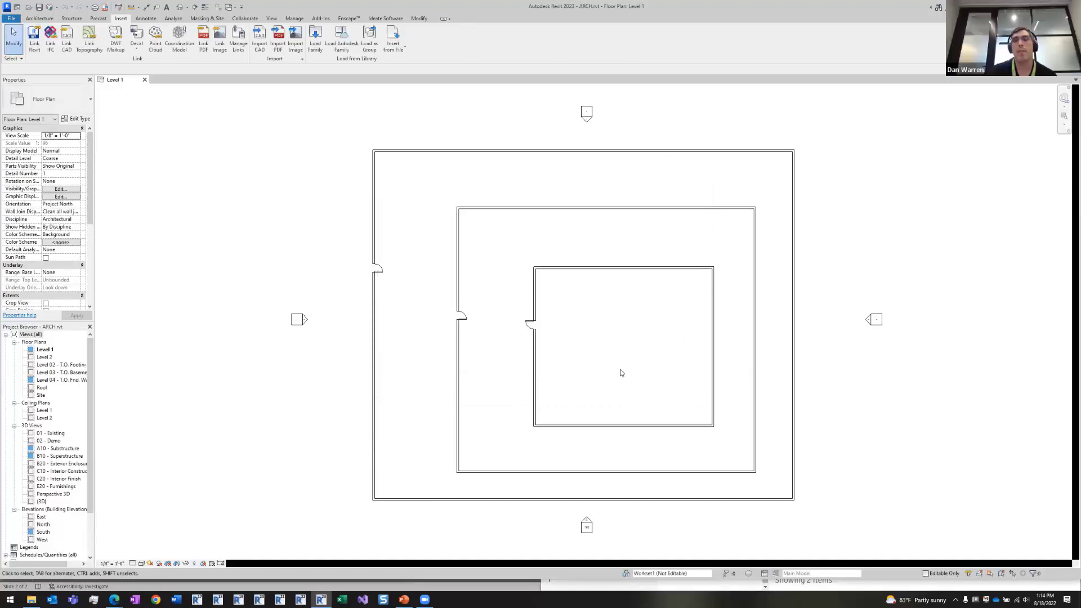